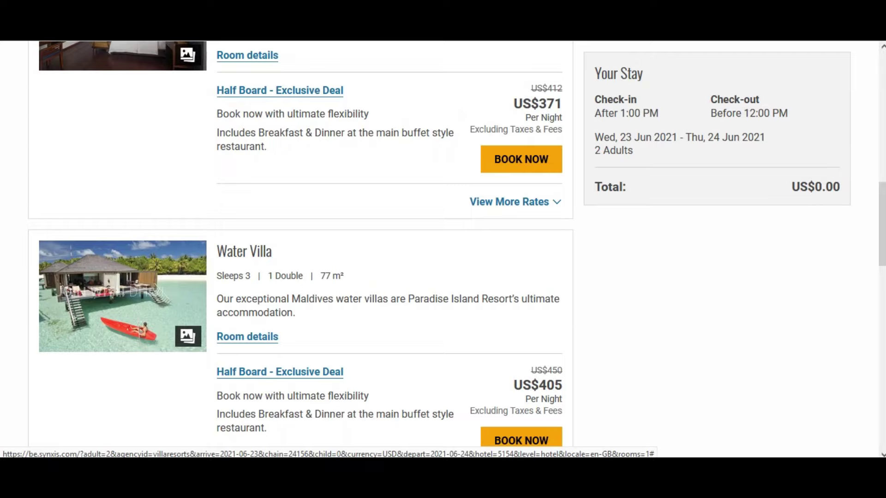
# Change the stay to check in on 12 July 2021 and check out on 13 July, and search for available rooms.
pyautogui.scroll(7, 299, 244)
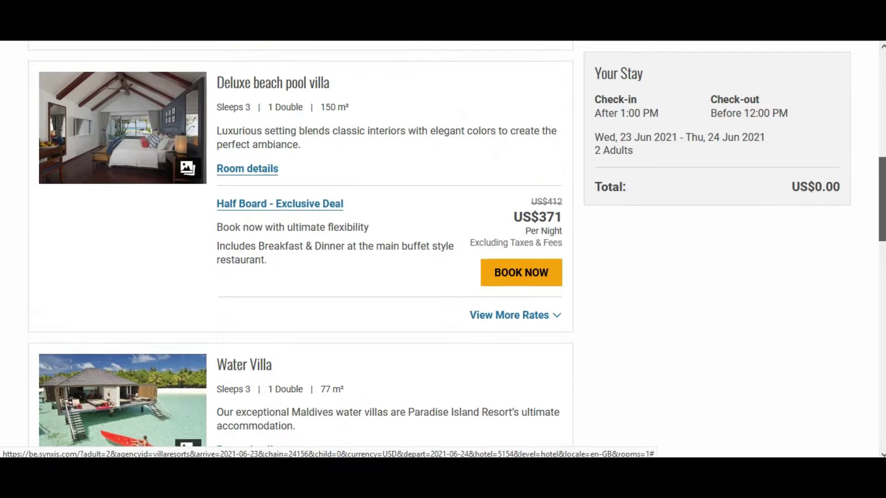
pyautogui.scroll(-9, 299, 245)
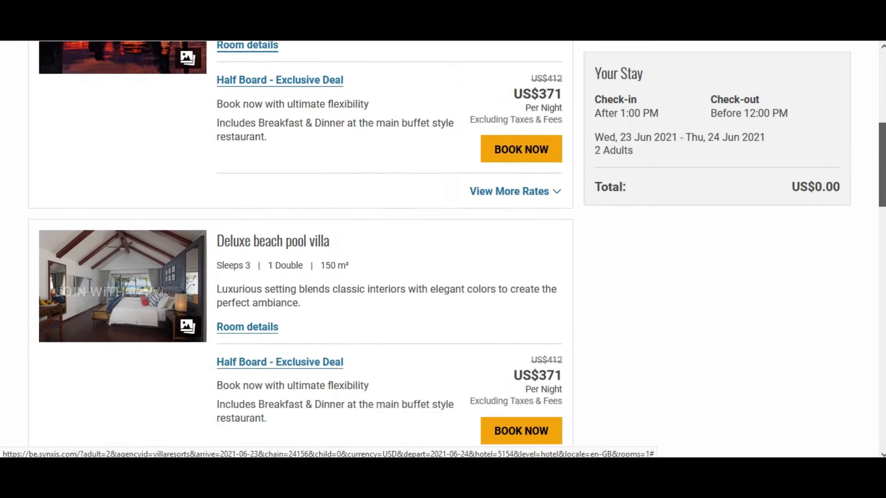
pyautogui.scroll(-3, 300, 244)
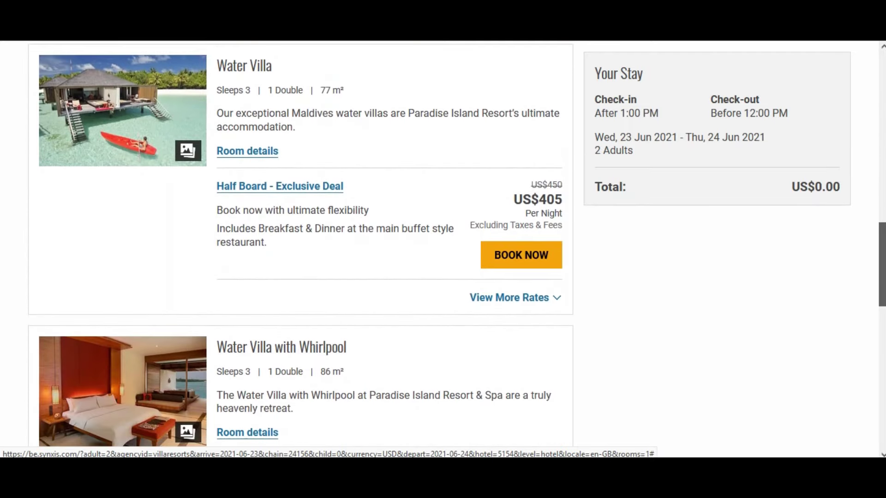
pyautogui.scroll(-3, 300, 245)
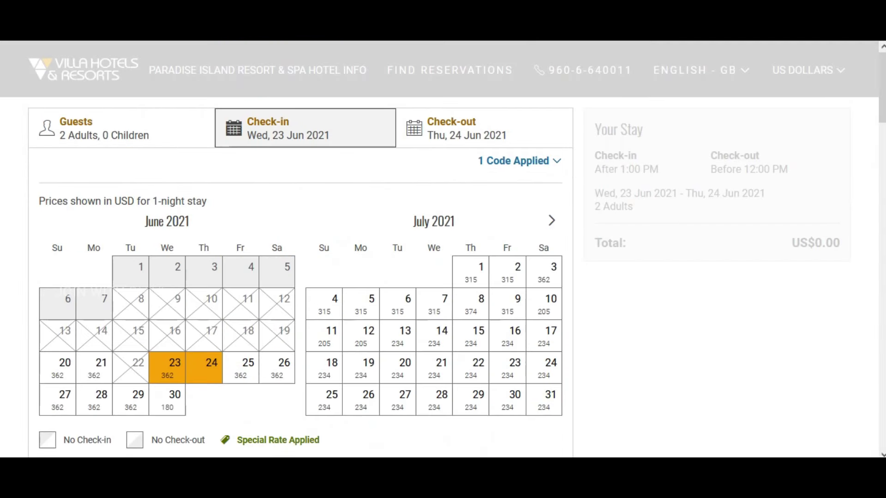
pyautogui.click(361, 337)
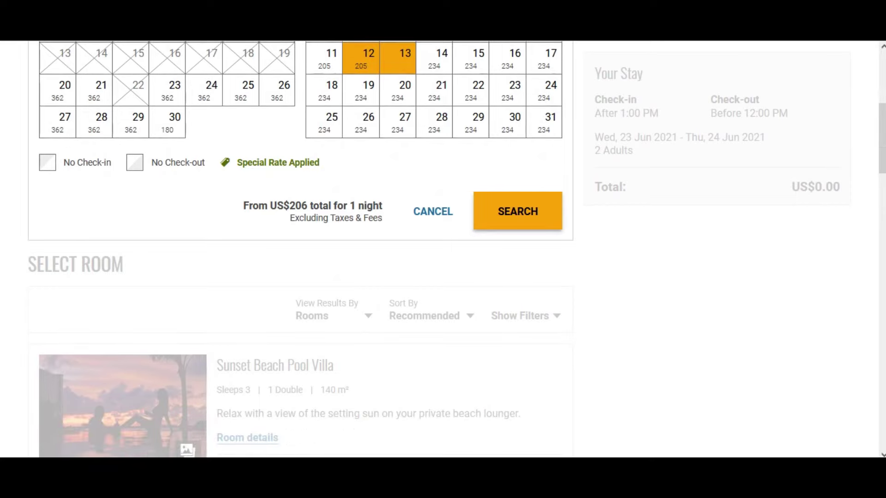
pyautogui.click(517, 211)
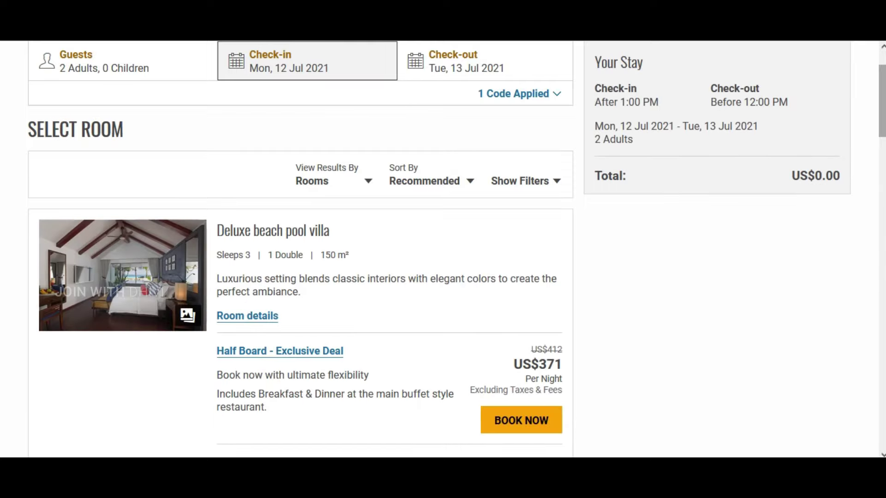
# Examine the room types and Half Board nightly rates offered for the 12–13 July 2021 stay.
pyautogui.scroll(-6, 300, 249)
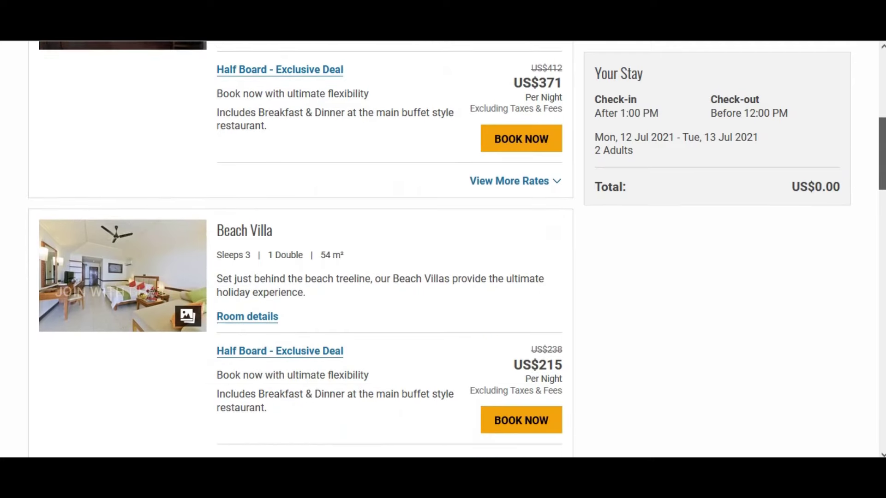
pyautogui.scroll(2, 299, 249)
pyautogui.scroll(-4, 300, 249)
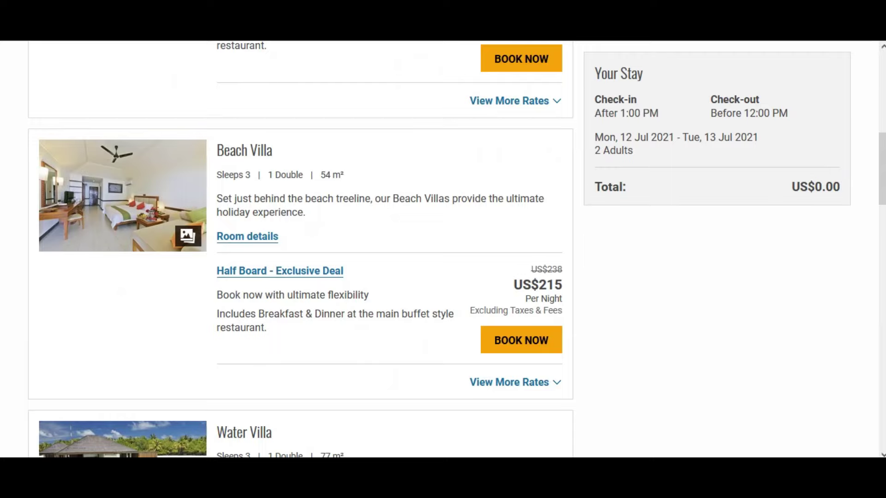
pyautogui.scroll(-5, 300, 249)
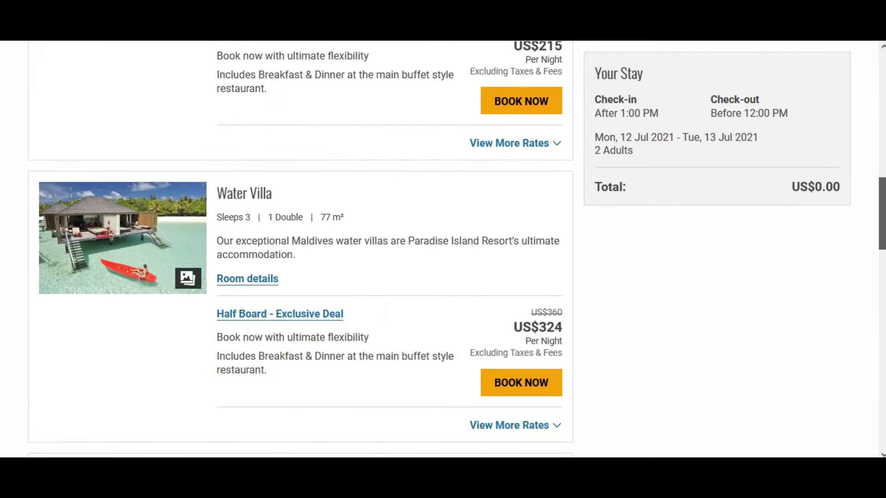
pyautogui.scroll(-3, 300, 249)
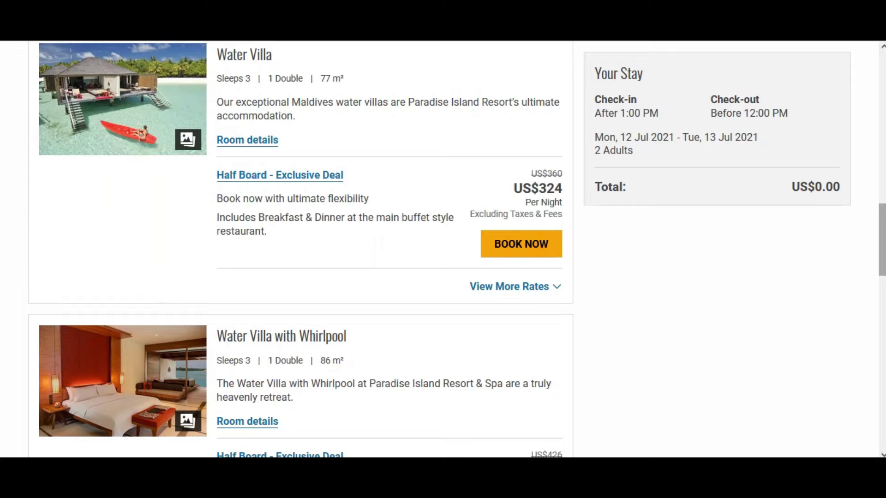
pyautogui.scroll(-3, 299, 249)
pyautogui.scroll(7, 300, 250)
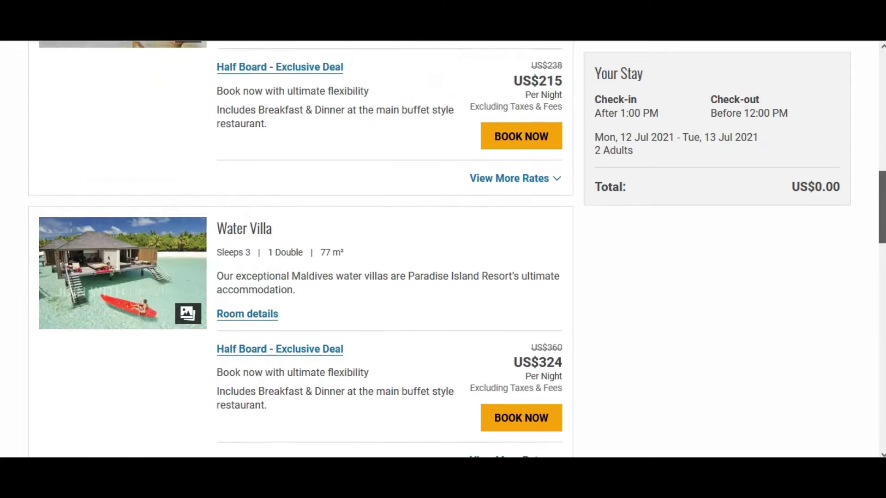
pyautogui.scroll(10, 443, 252)
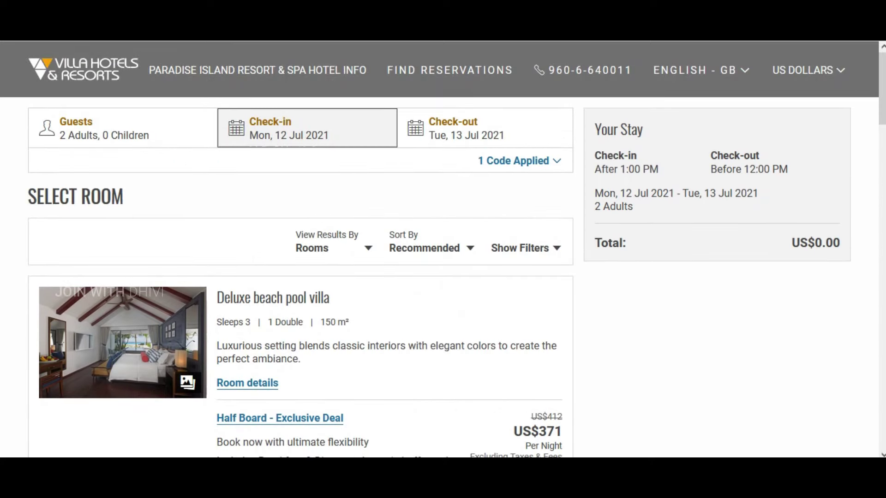
# Change the stay to check in on 16 August 2021 and check out on 17 August, and search for available rooms.
pyautogui.click(307, 128)
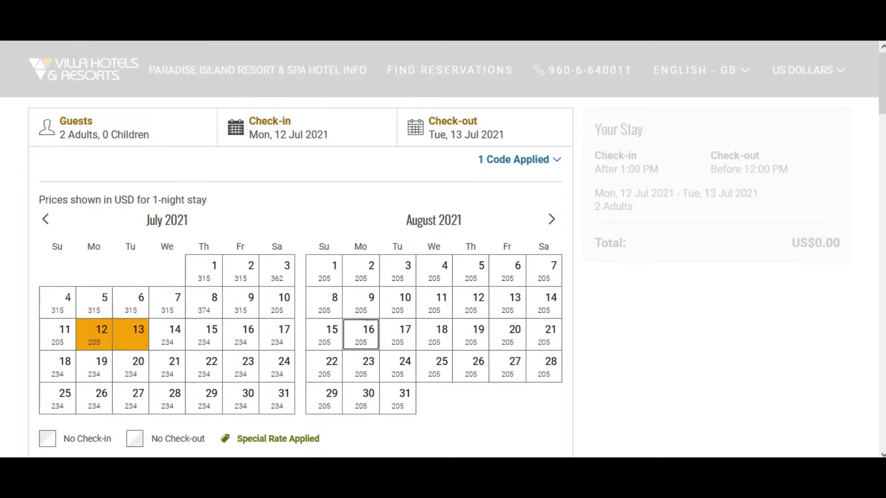
pyautogui.click(361, 339)
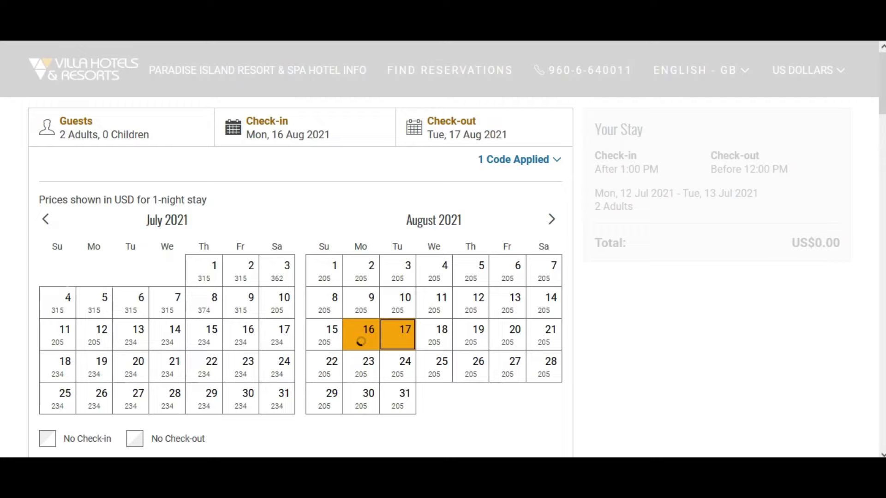
pyautogui.moveTo(881, 83); pyautogui.dragTo(881, 154)
pyautogui.click(517, 53)
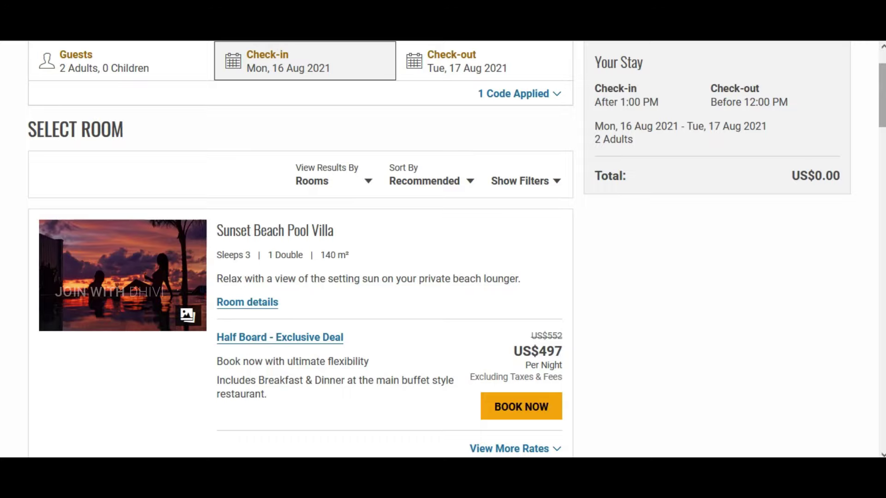
# Examine the villa and suite rates offered for the 16–17 August 2021 stay.
pyautogui.moveTo(882, 95); pyautogui.dragTo(882, 135)
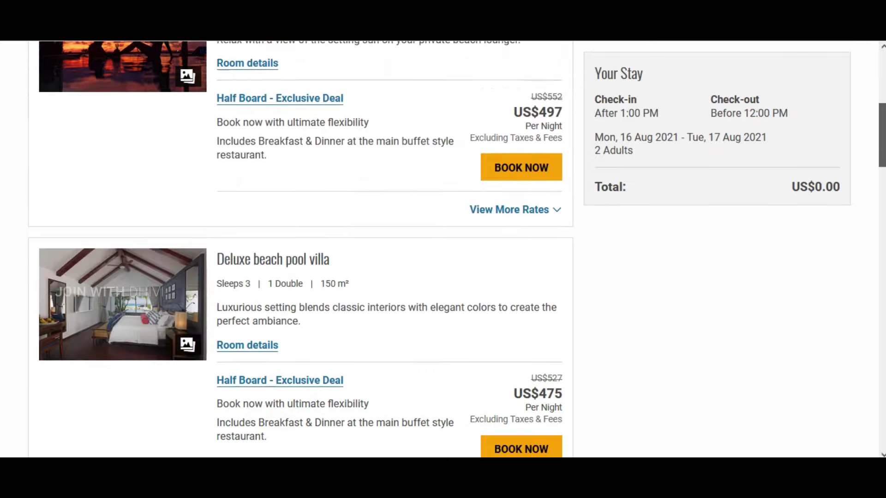
pyautogui.scroll(-5, 443, 249)
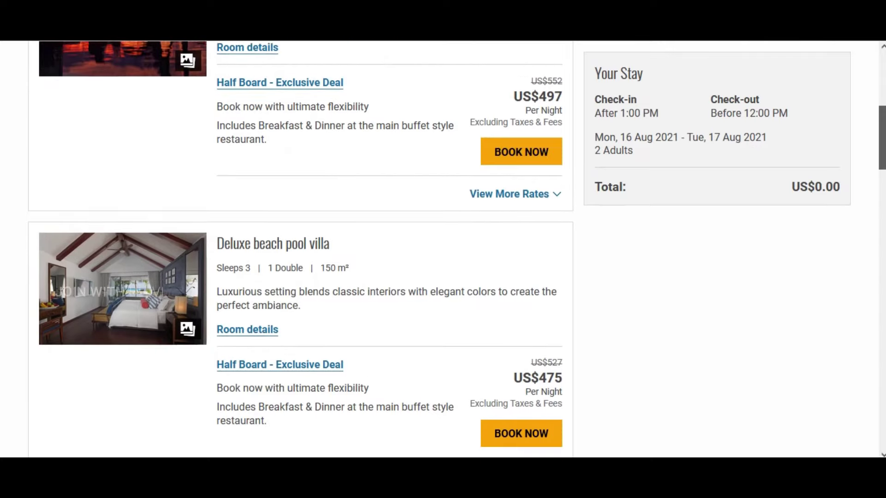
pyautogui.scroll(-1, 442, 250)
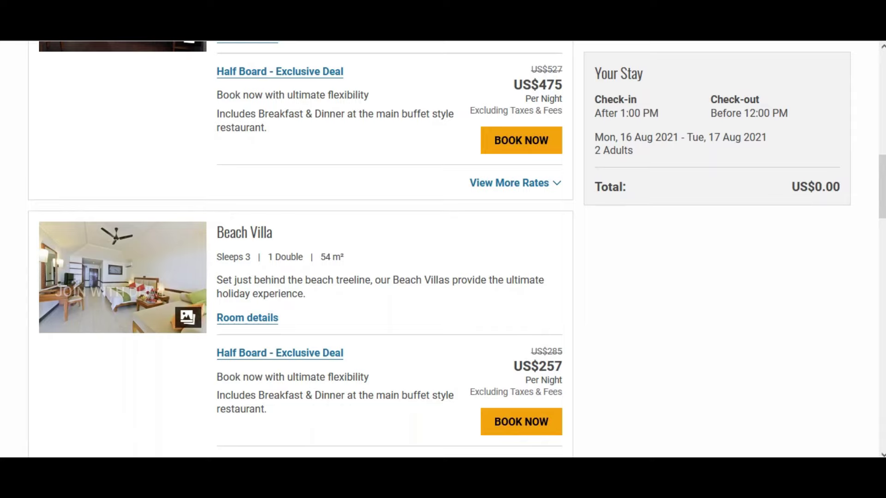
pyautogui.scroll(-5, 443, 249)
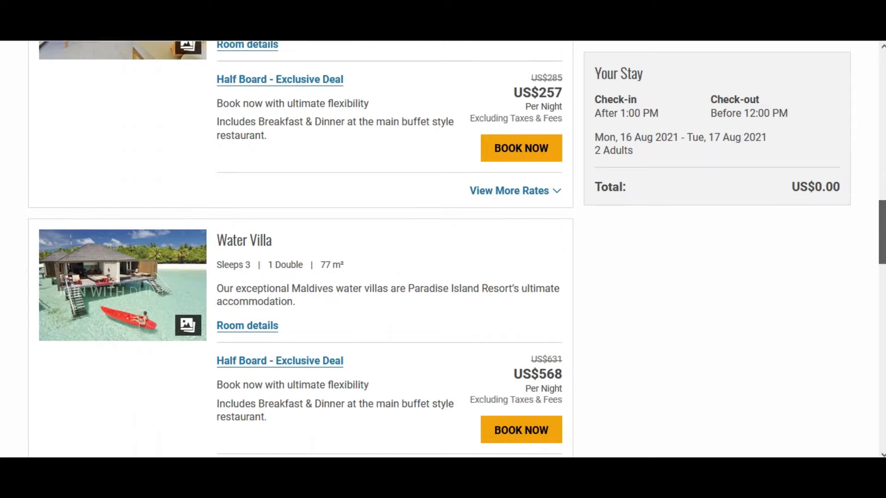
pyautogui.scroll(-3, 300, 249)
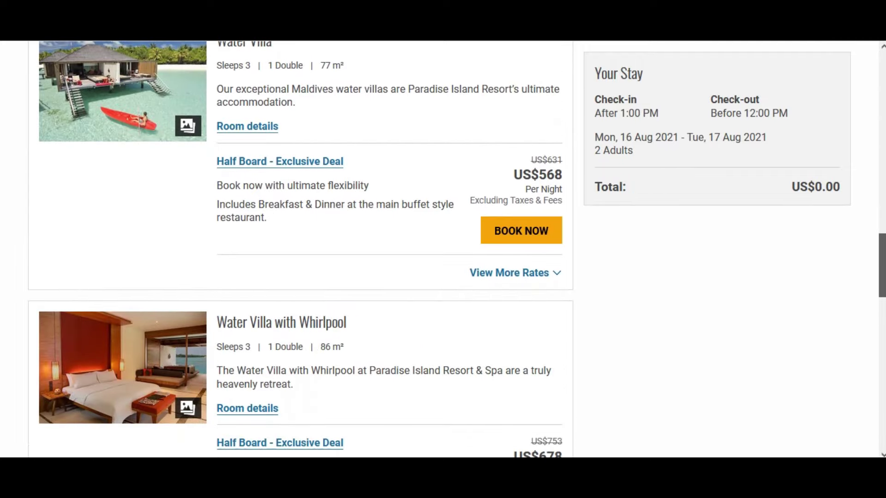
pyautogui.scroll(-8, 300, 249)
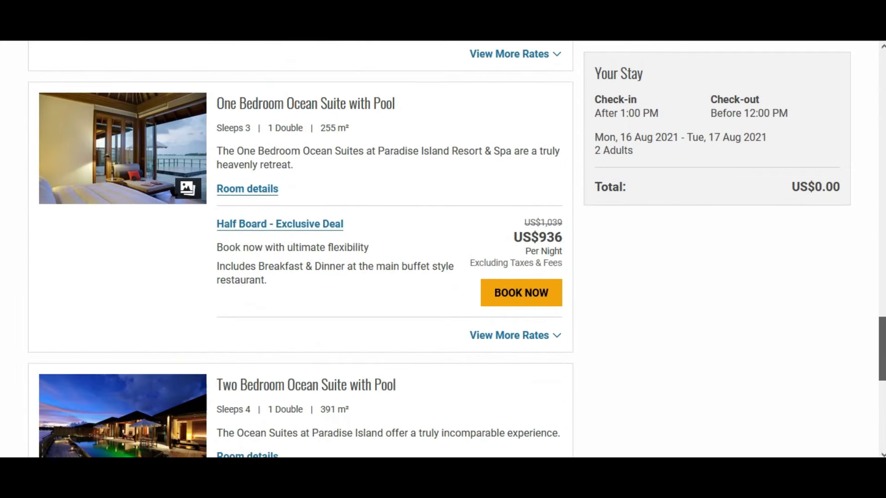
pyautogui.scroll(1, 300, 249)
pyautogui.scroll(-3, 300, 249)
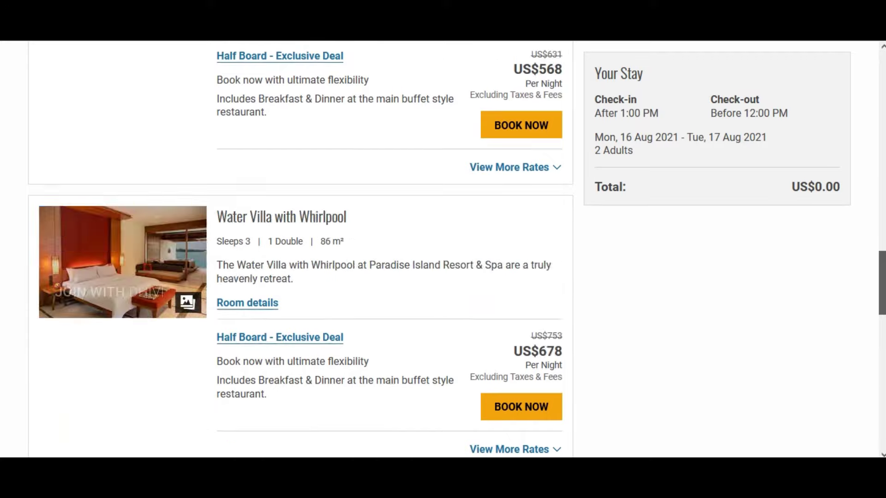
pyautogui.scroll(15, 300, 250)
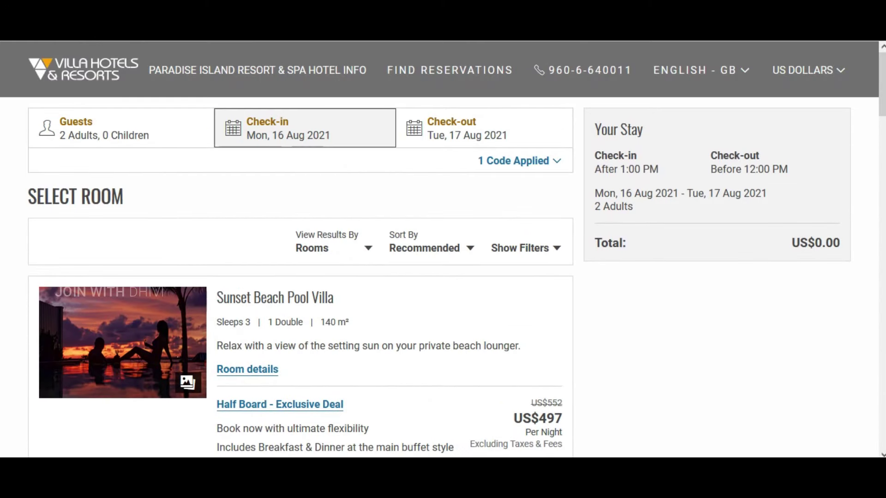
# Set the check-in date to 10 August 2021 in the resort's booking calendar.
pyautogui.click(304, 128)
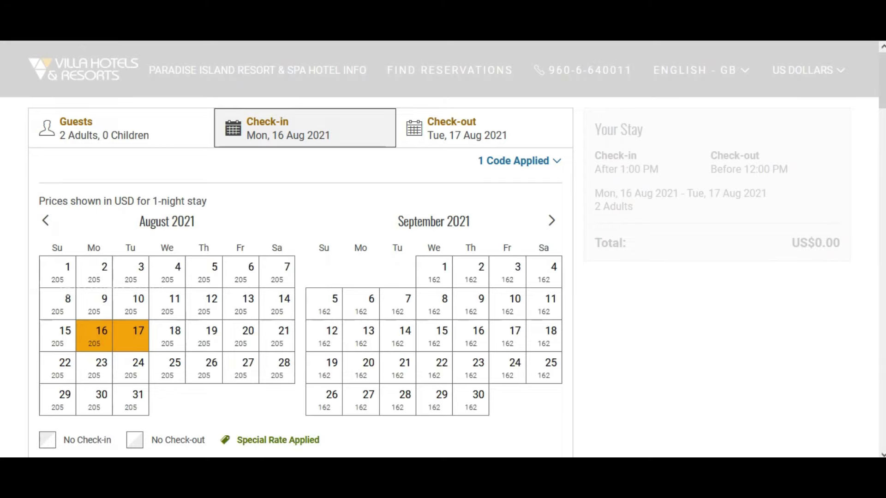
pyautogui.click(133, 305)
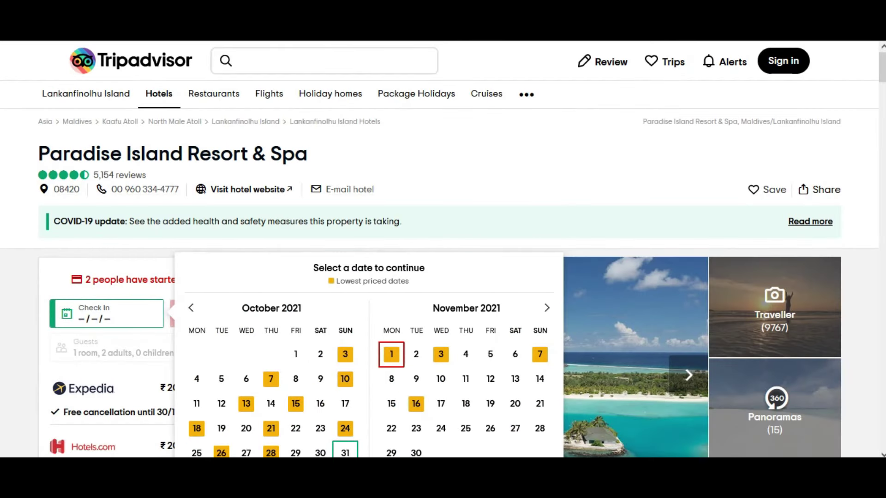
pyautogui.moveTo(882, 67); pyautogui.dragTo(882, 76)
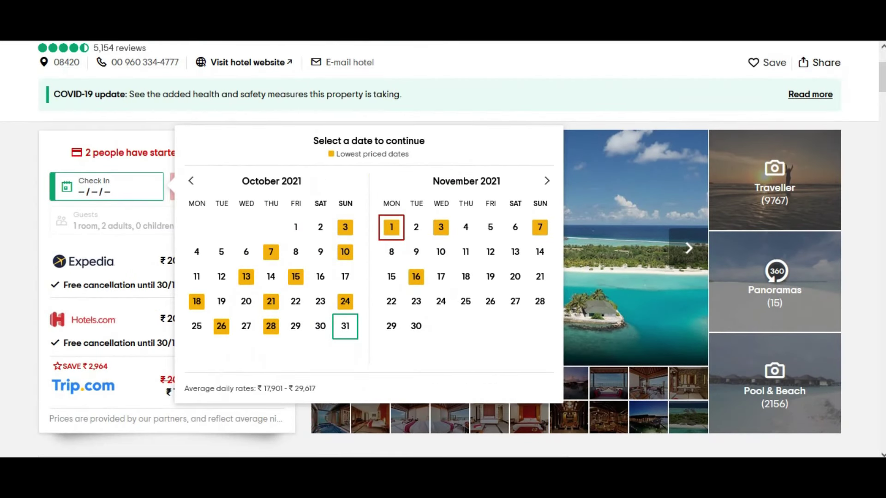
# On the hotel's price comparison page, go back to August 2021 and choose 11 August as the check-in date.
pyautogui.click(191, 181)
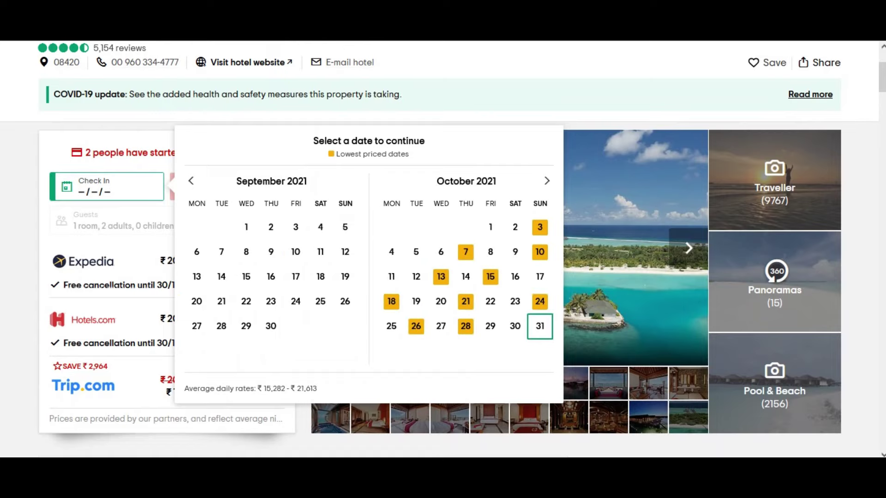
pyautogui.click(190, 181)
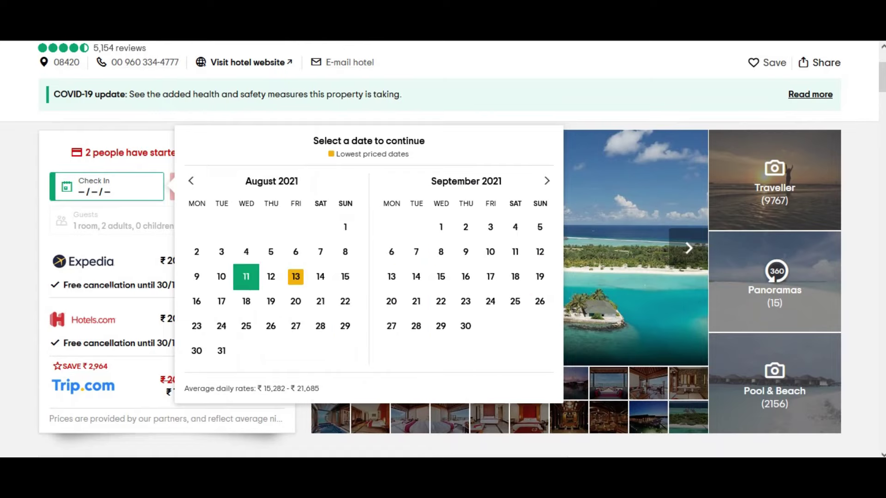
pyautogui.click(245, 276)
pyautogui.click(390, 275)
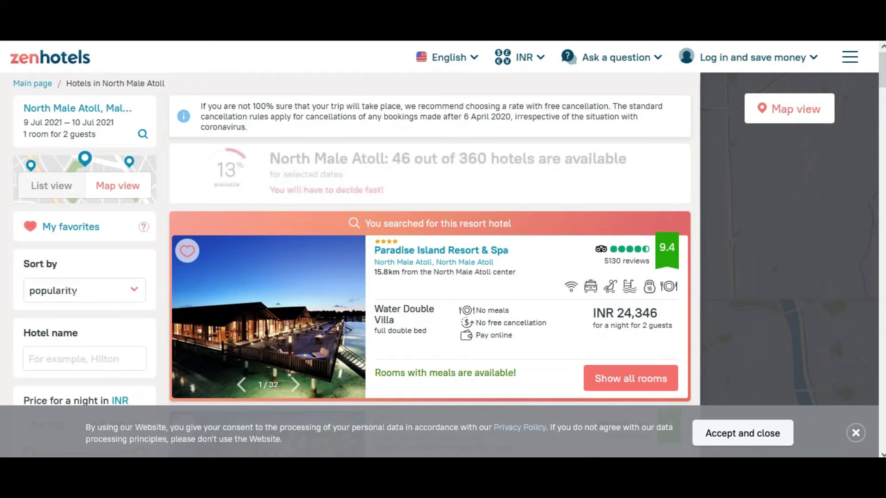
# Review the Paradise Island Resort & Spa offer for 9–10 July 2021 on ZenHotels.
pyautogui.moveTo(882, 70); pyautogui.dragTo(881, 70)
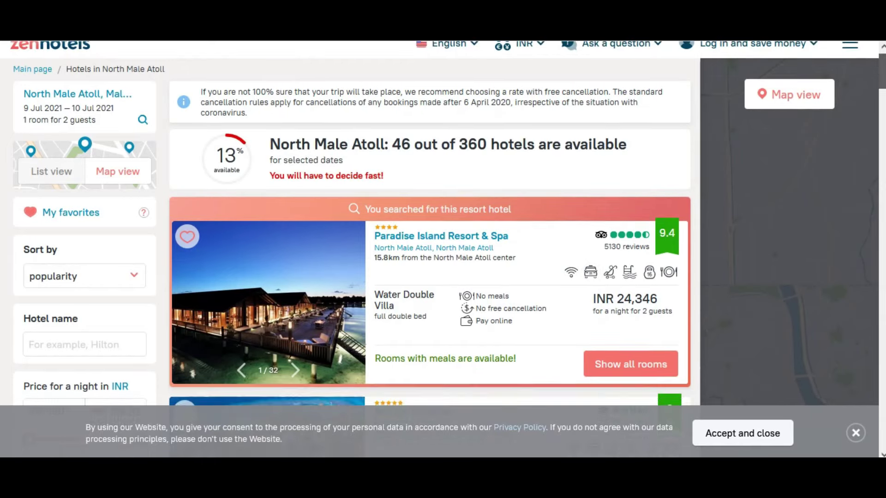
pyautogui.scroll(-2, 440, 224)
pyautogui.scroll(-3, 440, 224)
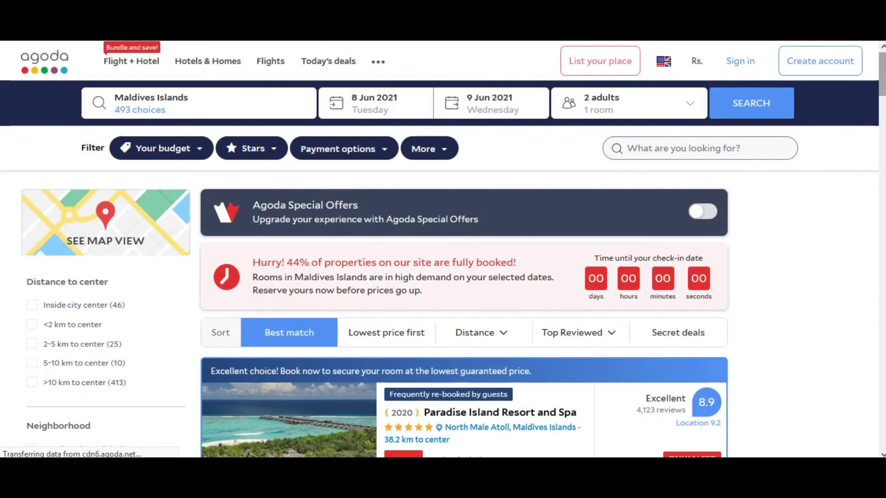
# Open Paradise Island Resort and Spa on Agoda and examine its villa offers and nightly rates for 8–9 June 2021.
pyautogui.scroll(-3, 443, 249)
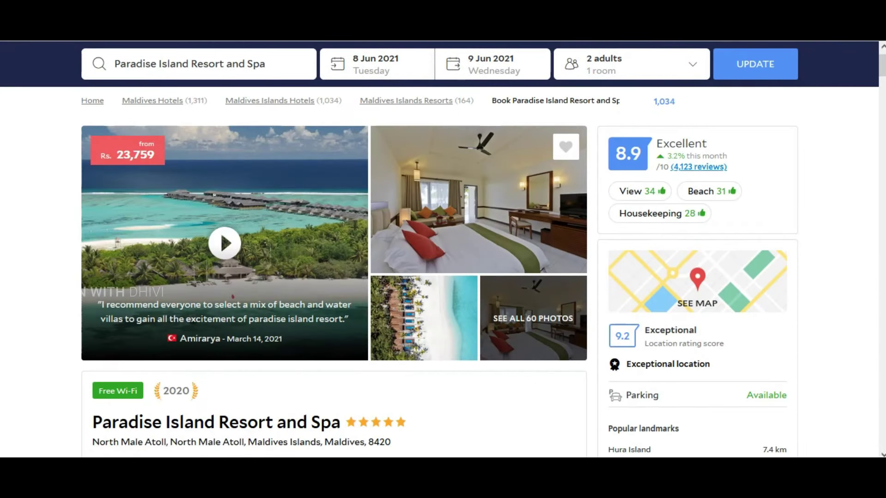
pyautogui.scroll(-7, 443, 249)
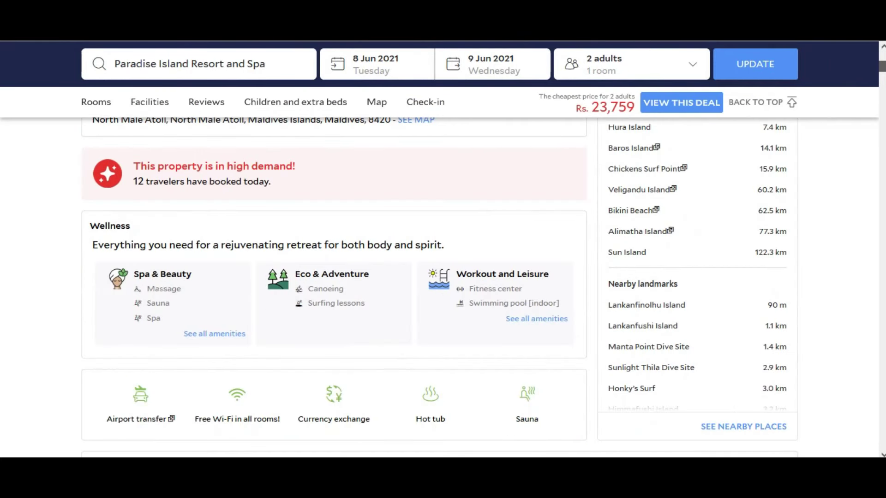
pyautogui.moveTo(881, 66); pyautogui.dragTo(881, 79)
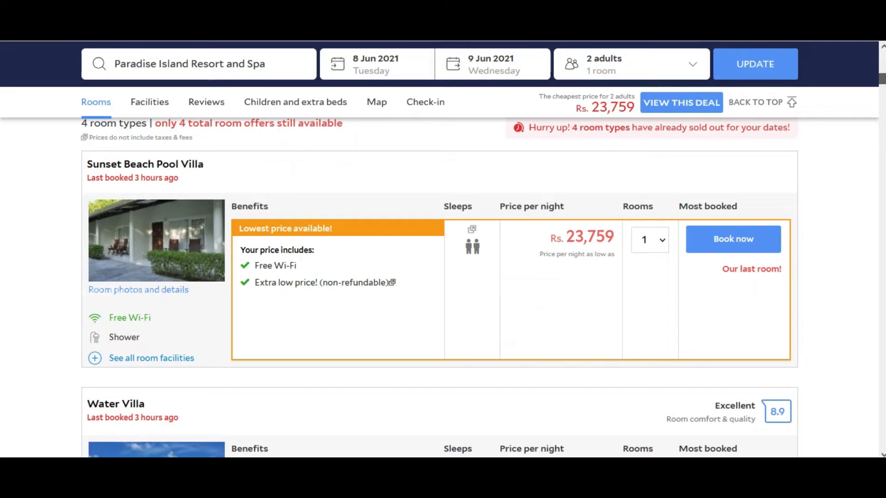
pyautogui.scroll(-2, 439, 286)
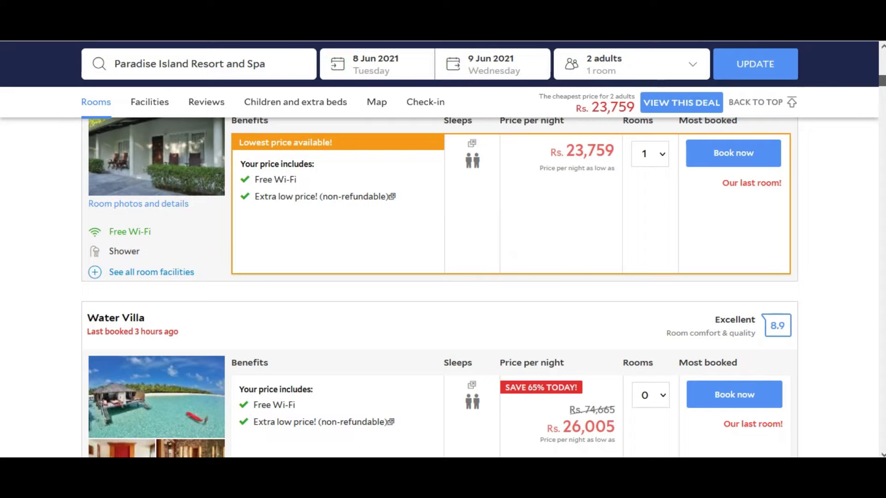
pyautogui.scroll(-1, 437, 286)
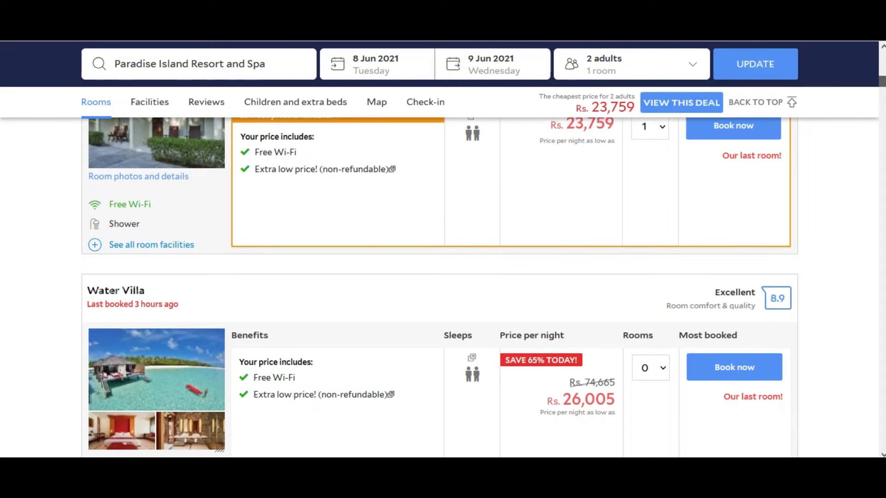
pyautogui.scroll(-4, 438, 286)
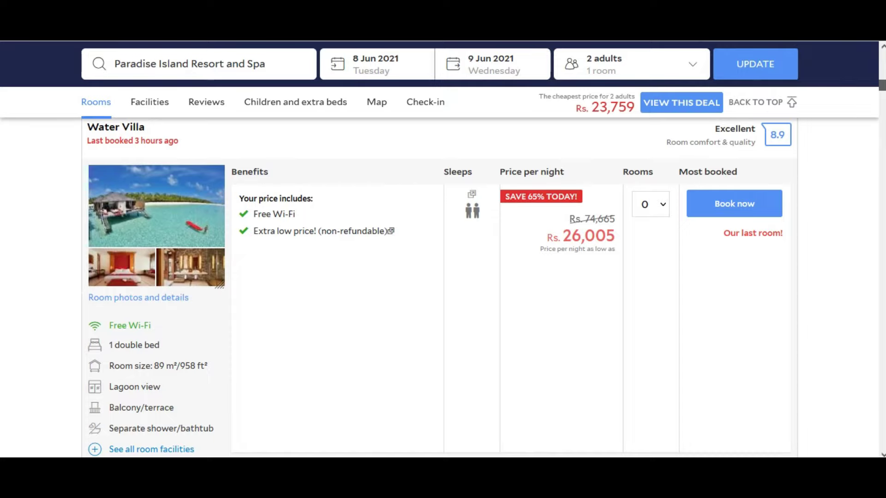
pyautogui.scroll(6, 439, 286)
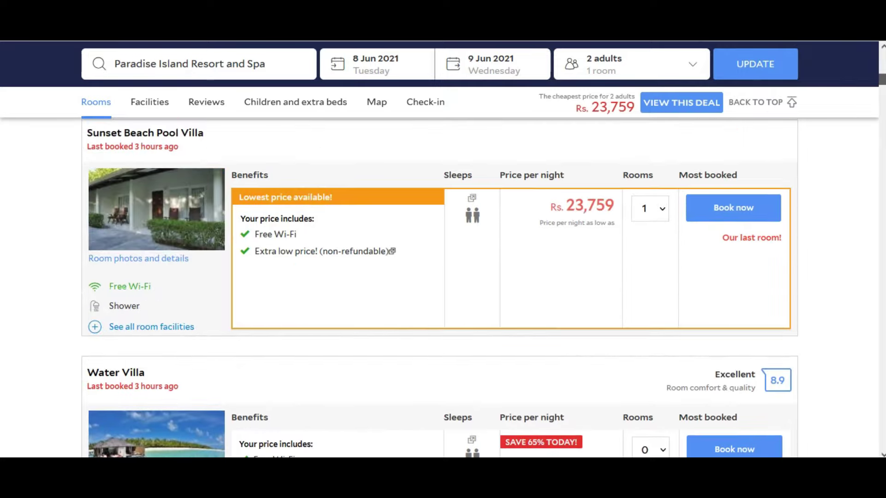
pyautogui.scroll(3, 438, 286)
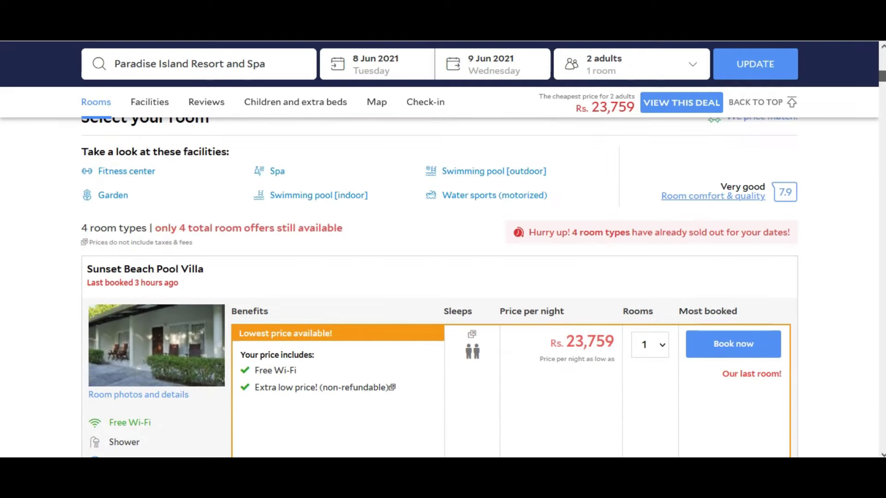
pyautogui.scroll(-2, 438, 285)
pyautogui.scroll(-1, 438, 286)
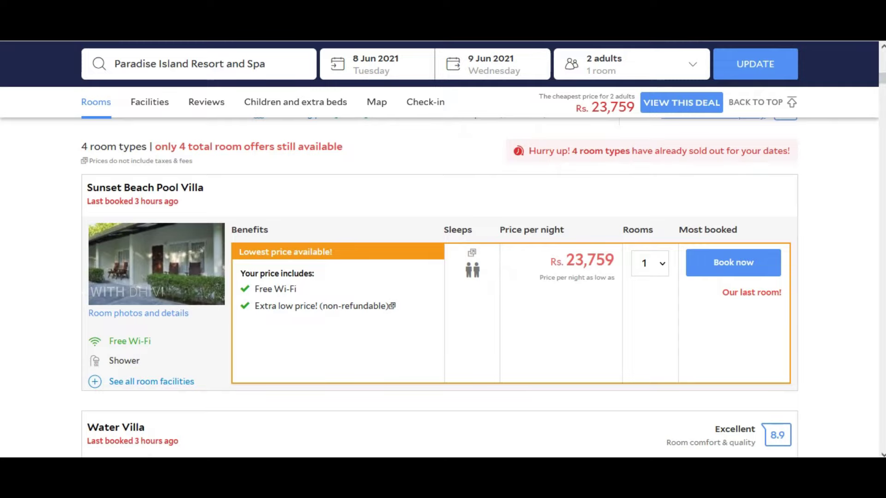
# Change the stay to 13–14 July 2021 for 2 adults in 1 room and update the rates.
pyautogui.moveTo(151, 381)
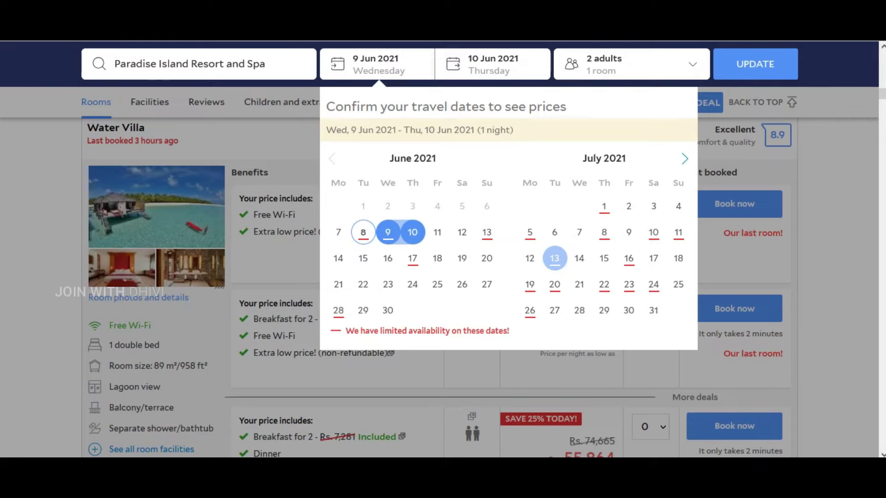
pyautogui.click(555, 258)
pyautogui.click(579, 258)
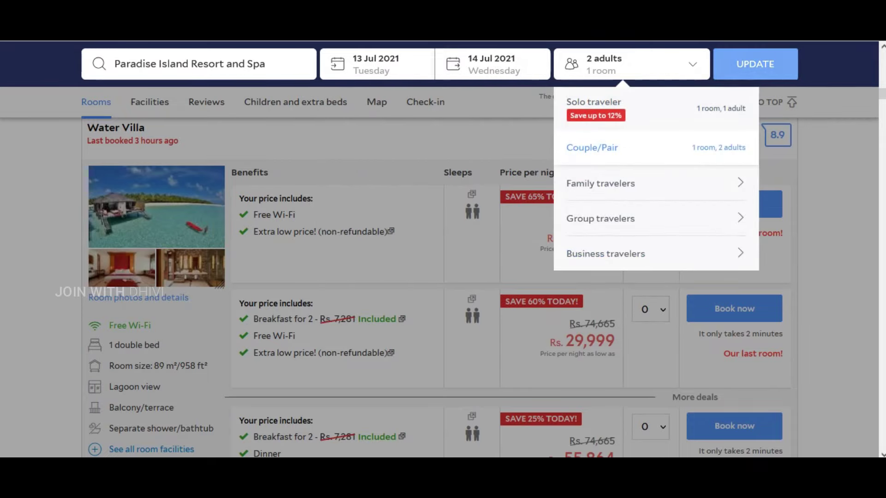
pyautogui.click(755, 64)
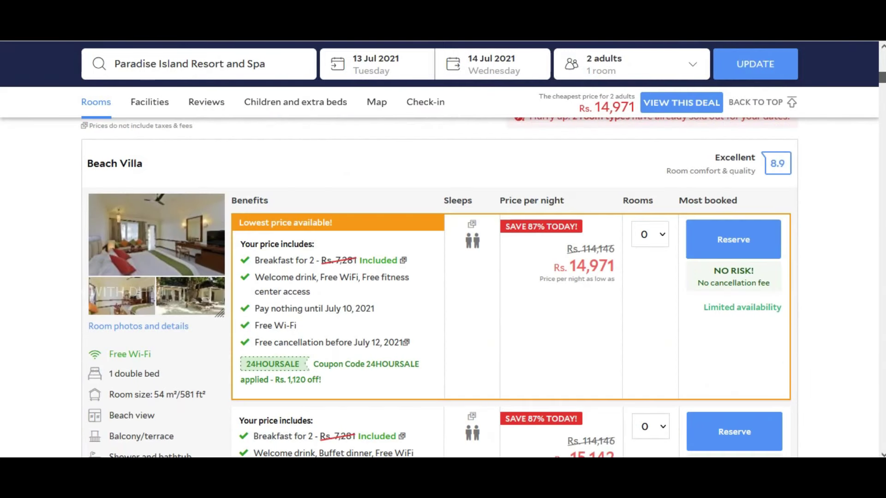
# Review the first Beach Villa offers for 13–14 July and expand the remaining deals for that villa.
pyautogui.scroll(-2, 439, 288)
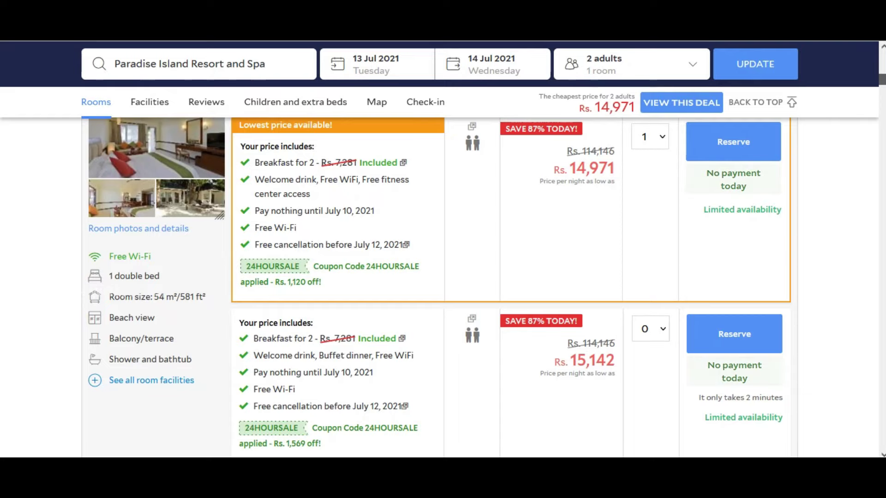
pyautogui.scroll(-1, 440, 287)
pyautogui.scroll(-2, 440, 287)
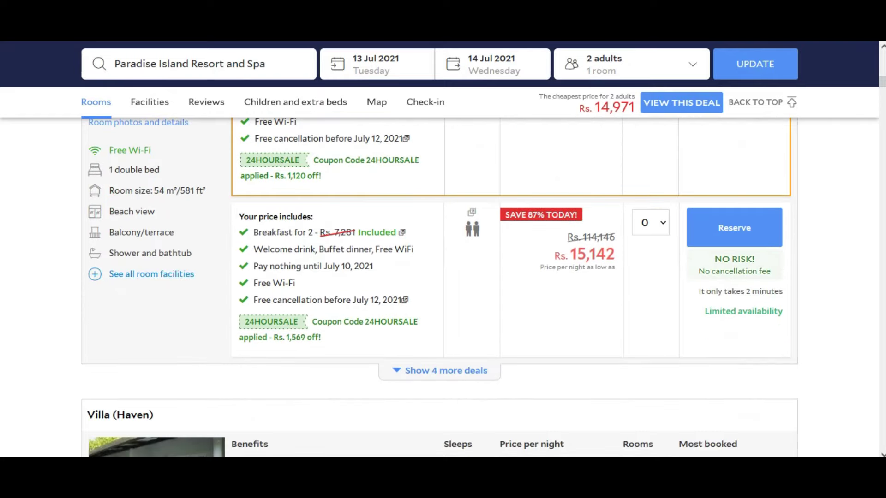
pyautogui.click(447, 371)
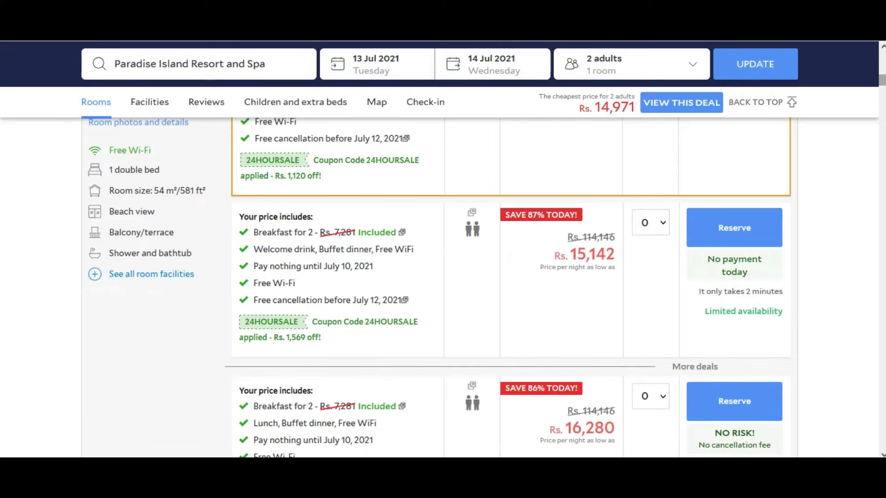
# Compare the Beach Villa deals by included meals, cancellation terms and nightly price.
pyautogui.scroll(-1, 440, 288)
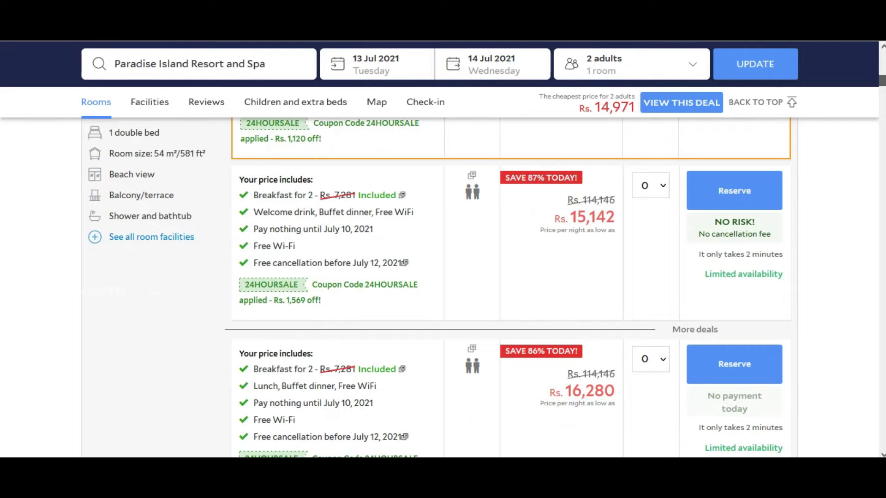
pyautogui.scroll(-3, 439, 288)
pyautogui.scroll(-1, 440, 288)
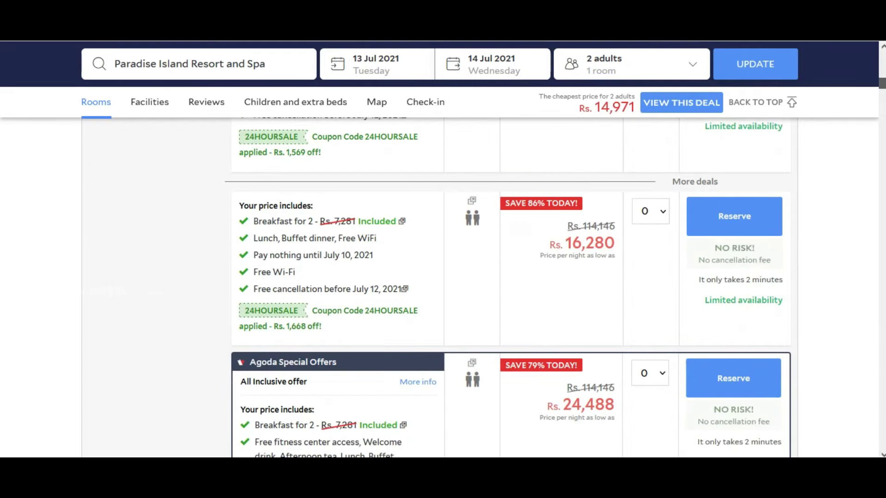
pyautogui.scroll(-1, 440, 287)
pyautogui.scroll(-1, 439, 287)
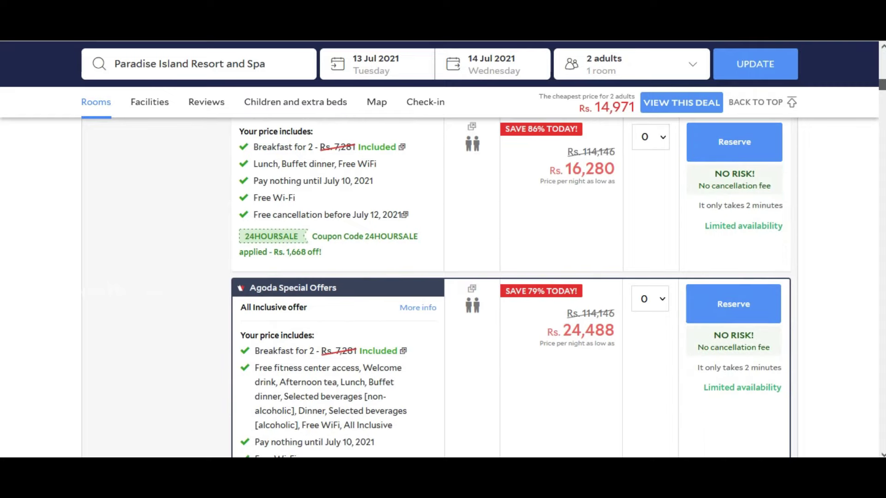
pyautogui.scroll(1, 439, 287)
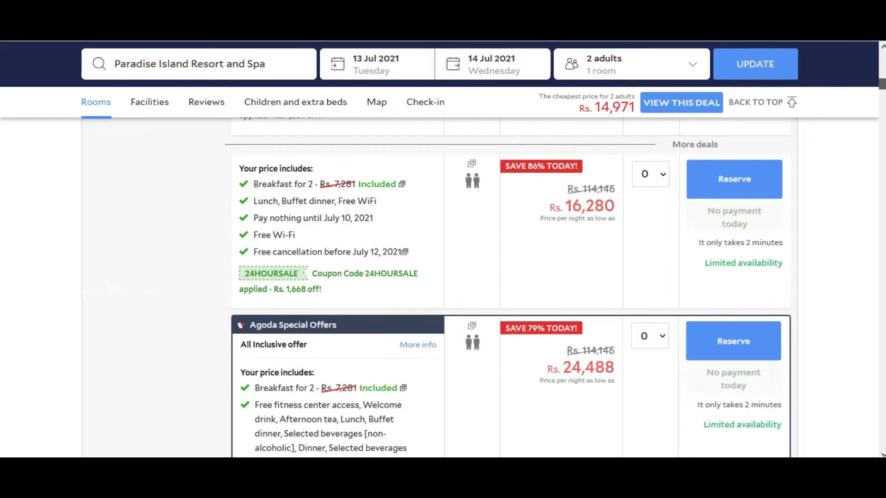
pyautogui.scroll(3, 439, 287)
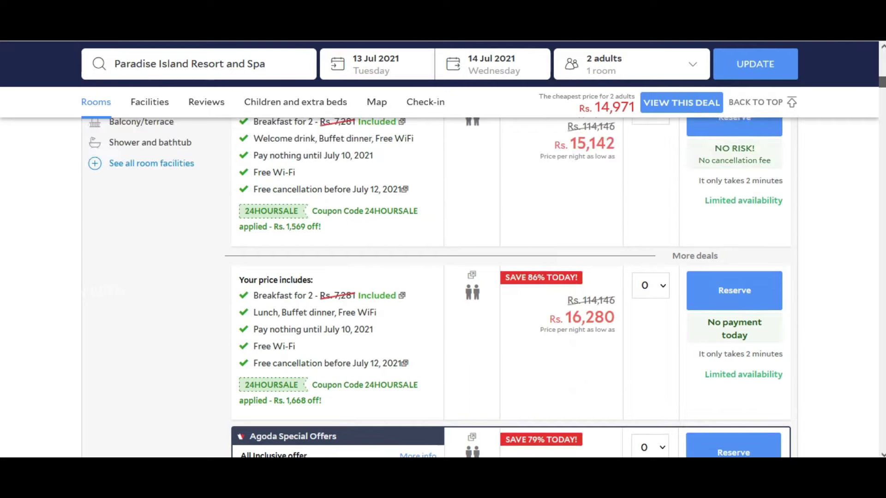
pyautogui.scroll(-6, 439, 287)
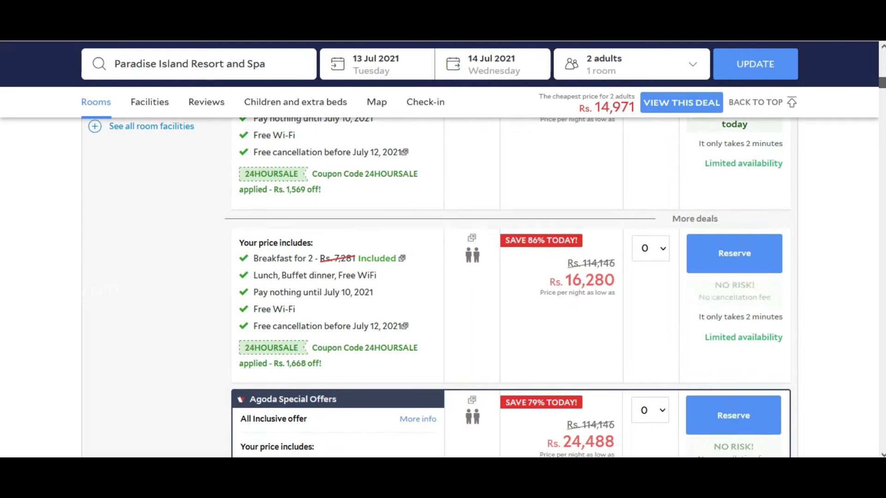
# Examine the all-inclusive Agoda Special Offers for the Beach Villa, including their benefits and member prices.
pyautogui.scroll(-6, 440, 287)
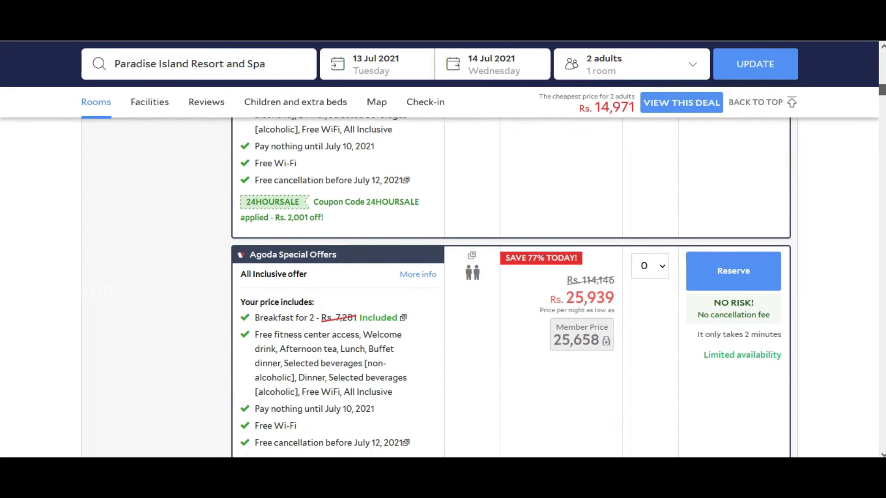
pyautogui.scroll(3, 440, 287)
pyautogui.scroll(-2, 440, 287)
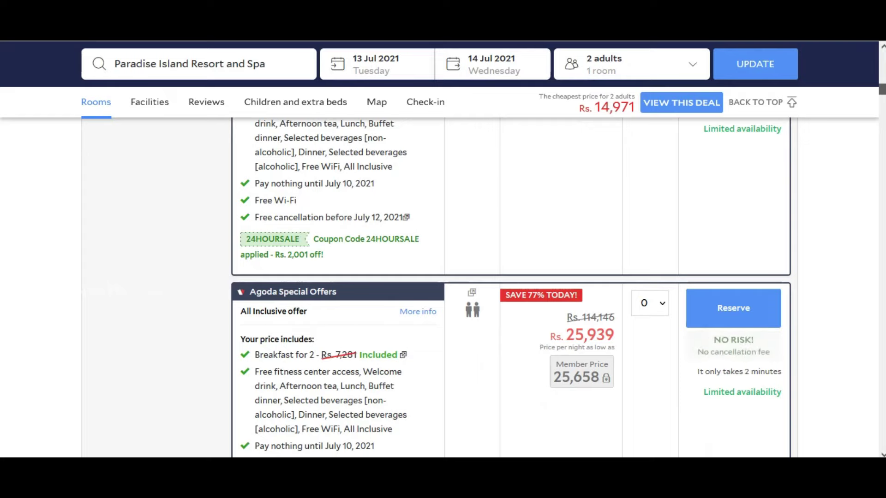
pyautogui.scroll(-2, 511, 290)
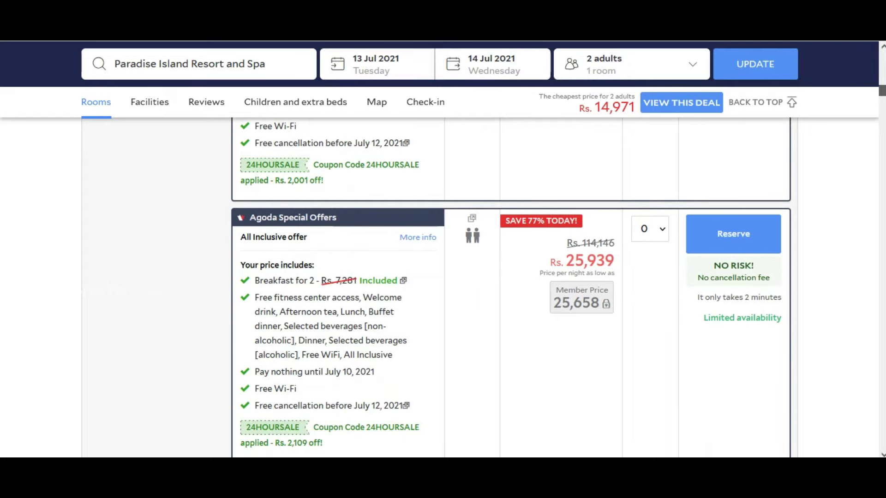
pyautogui.scroll(-1, 511, 289)
pyautogui.scroll(-2, 510, 290)
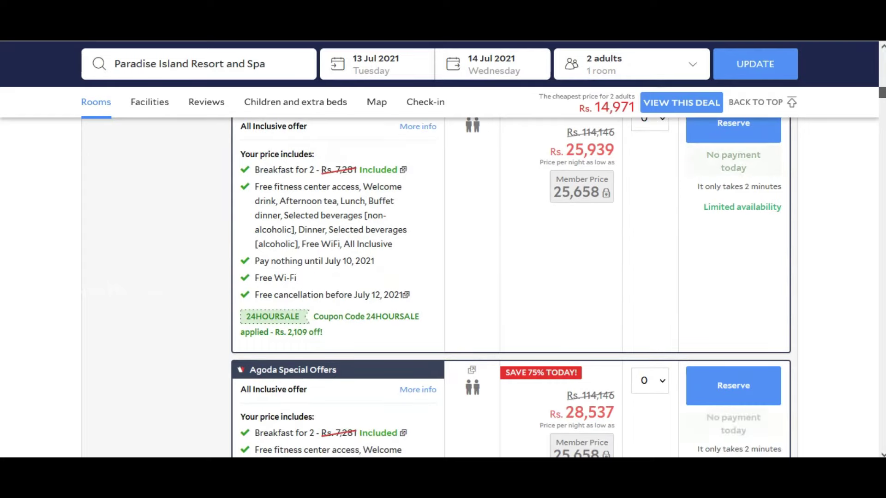
pyautogui.scroll(1, 511, 290)
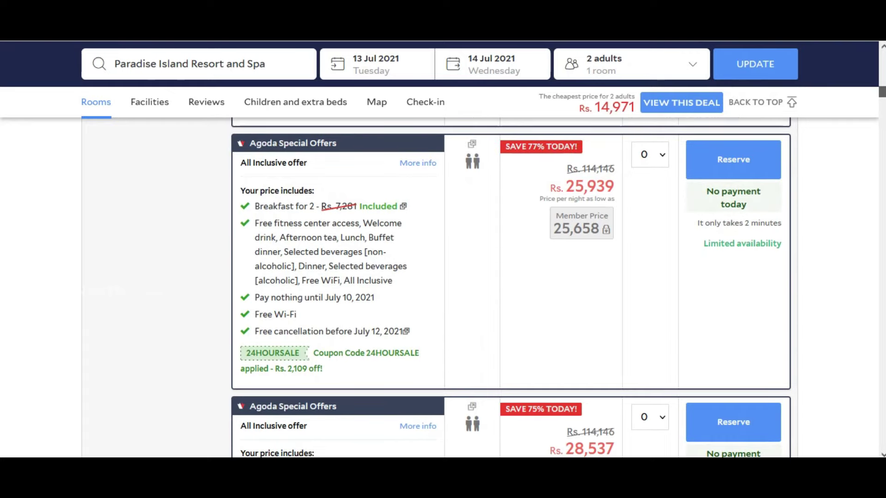
pyautogui.scroll(-10, 511, 289)
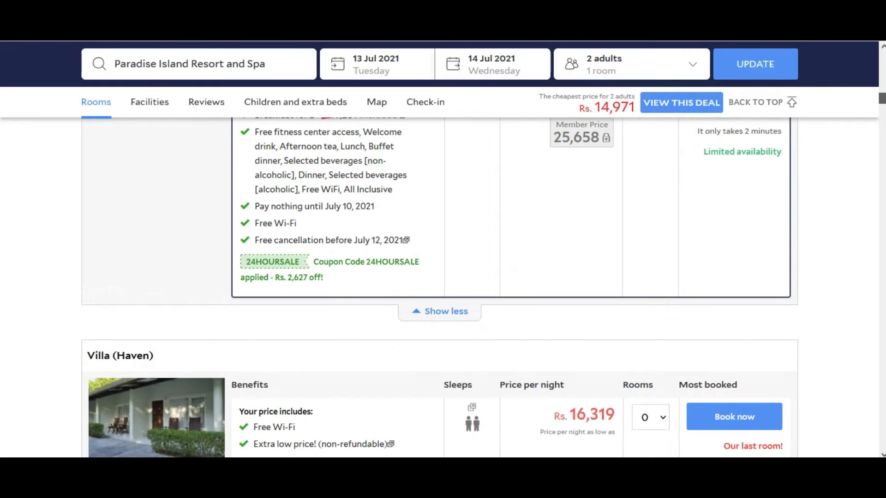
pyautogui.scroll(1, 439, 287)
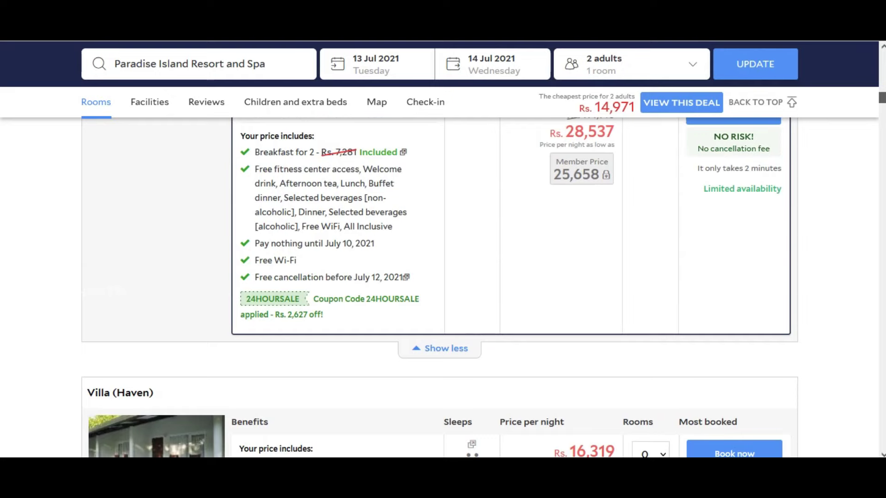
# Return to the cheaper Beach Villa deals and reserve the one including breakfast and buffet dinner for 13–14 July 2021.
pyautogui.scroll(15, 439, 288)
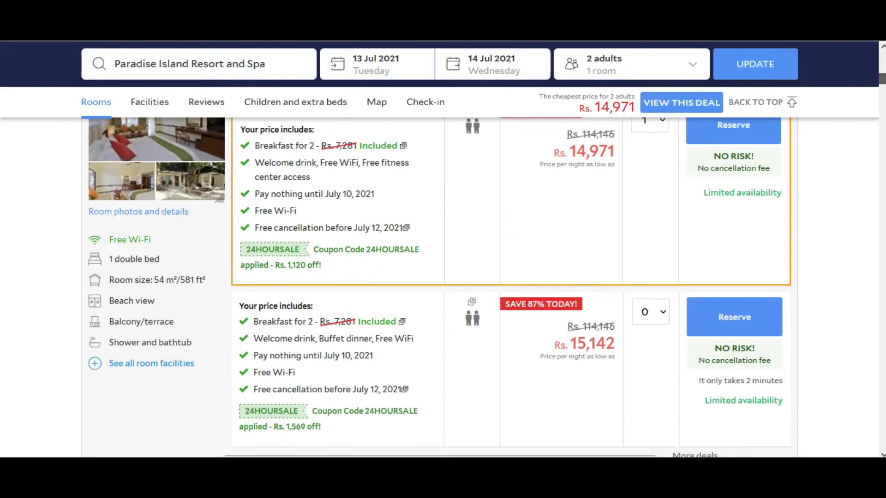
pyautogui.scroll(-2, 439, 287)
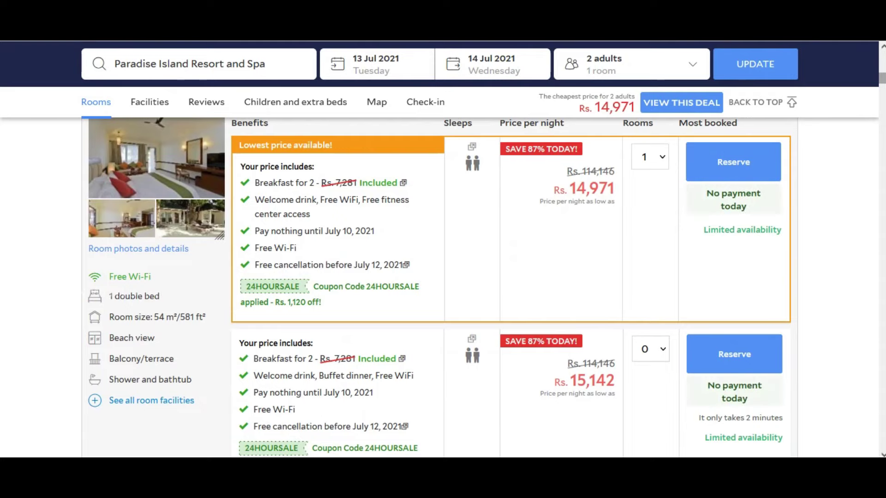
pyautogui.scroll(-2, 440, 287)
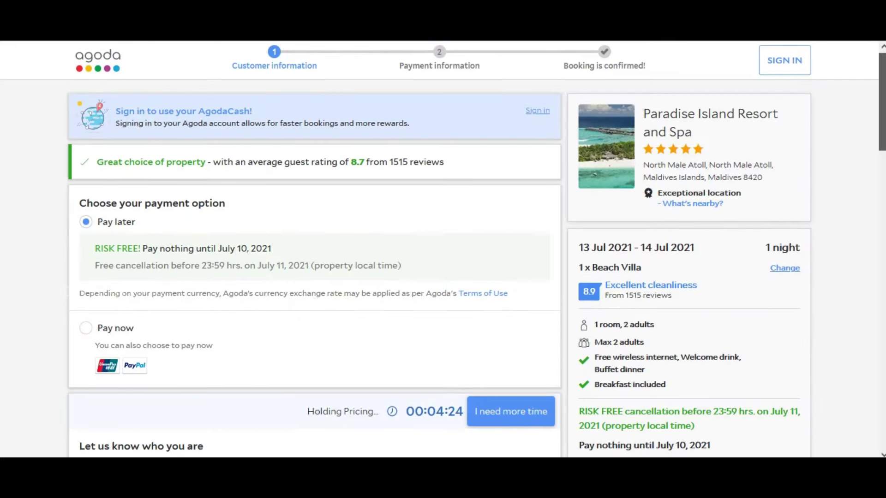
# Review the payment options, customer information fields, stay summary and price details on the Beach Villa booking page.
pyautogui.scroll(-1, 443, 249)
pyautogui.scroll(-2, 443, 250)
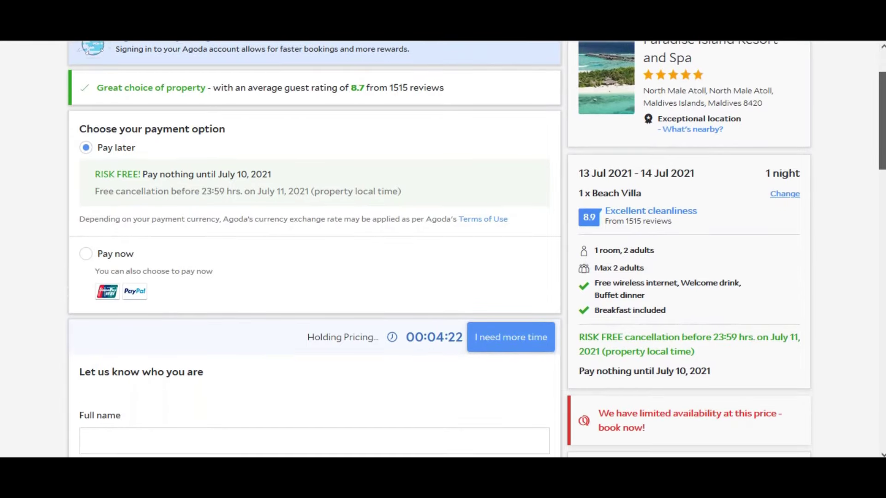
pyautogui.moveTo(881, 124); pyautogui.dragTo(882, 127)
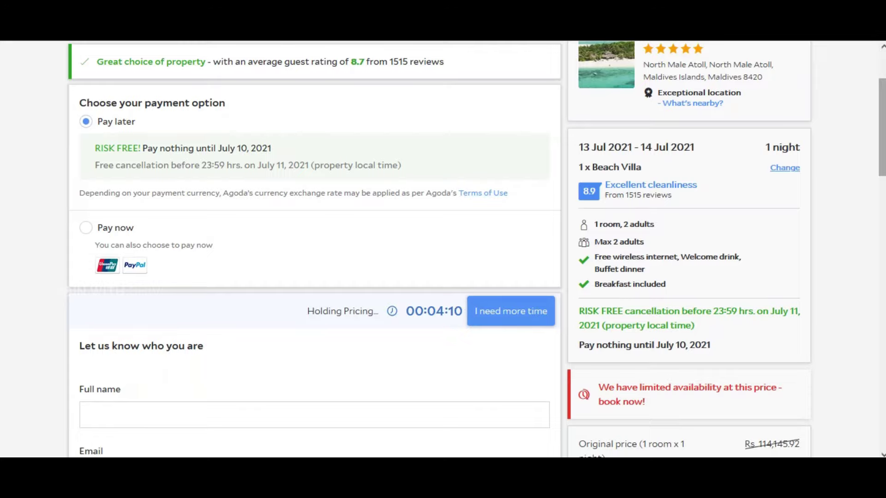
pyautogui.scroll(-1, 476, 249)
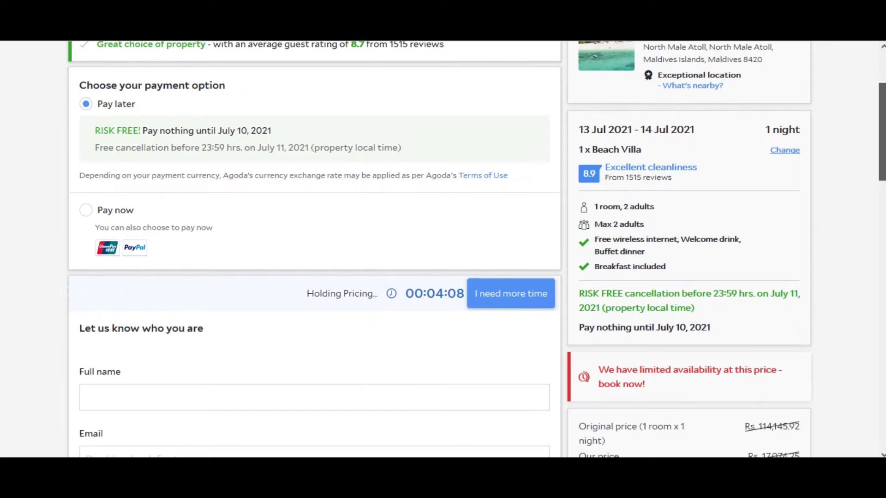
pyautogui.scroll(-1, 477, 249)
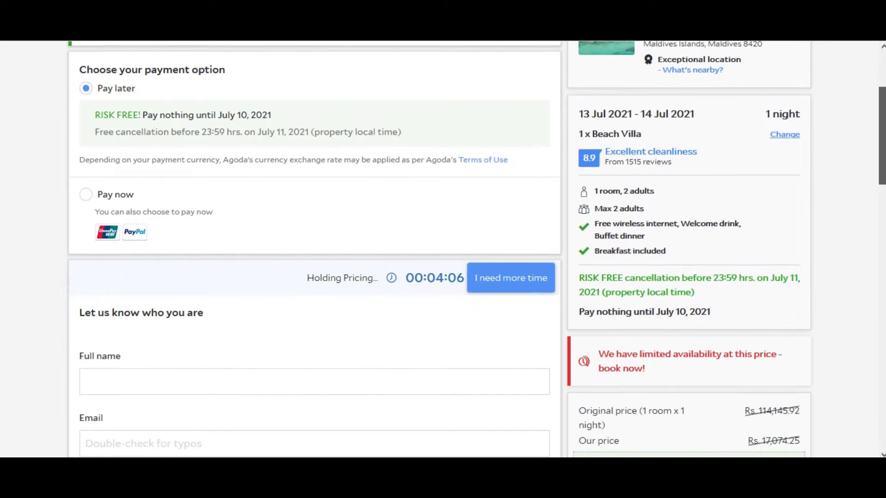
# Examine the booking page's guest information fields, price breakdown, room upgrade deals, and smoking and bed preferences.
pyautogui.scroll(-1, 477, 250)
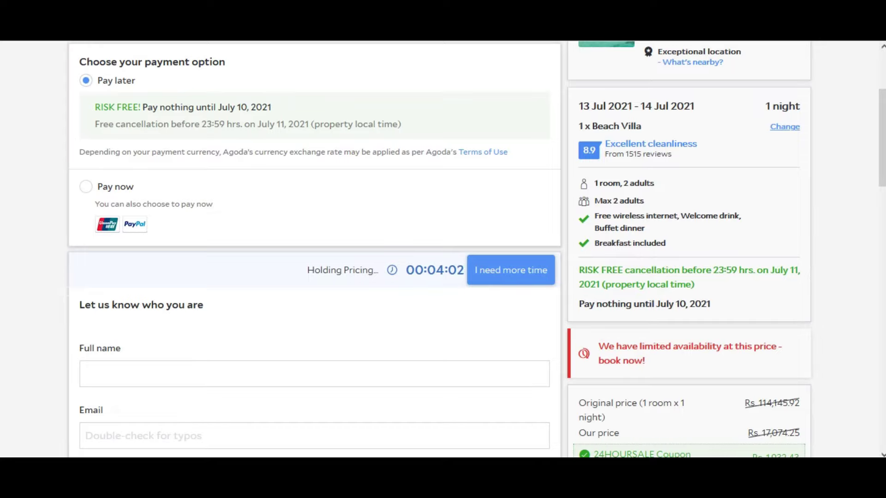
pyautogui.scroll(-3, 477, 249)
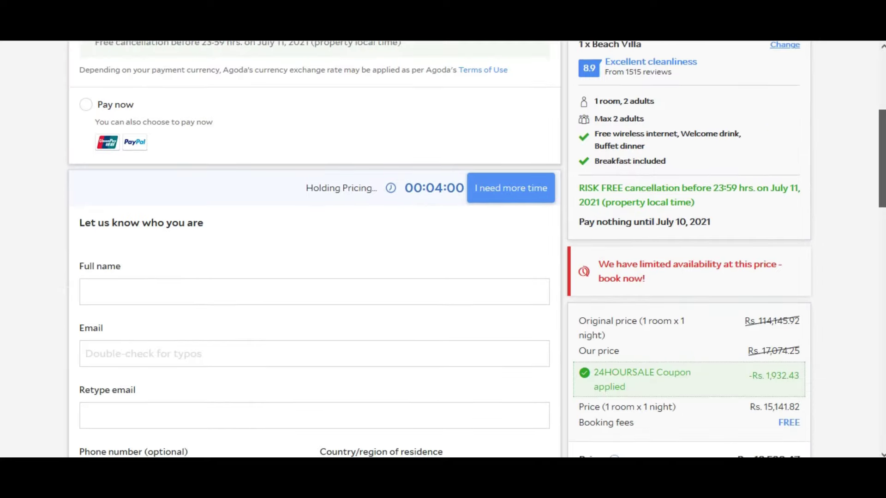
pyautogui.scroll(-2, 476, 249)
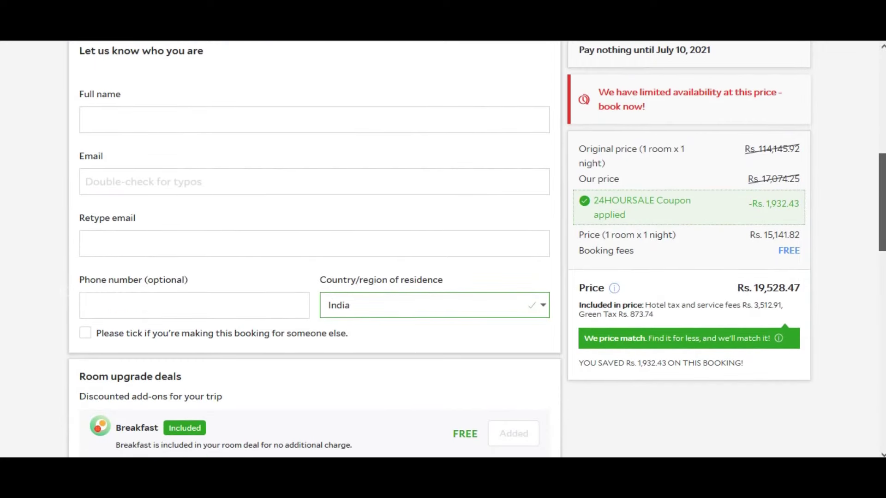
pyautogui.scroll(-2, 477, 249)
pyautogui.scroll(-2, 477, 249)
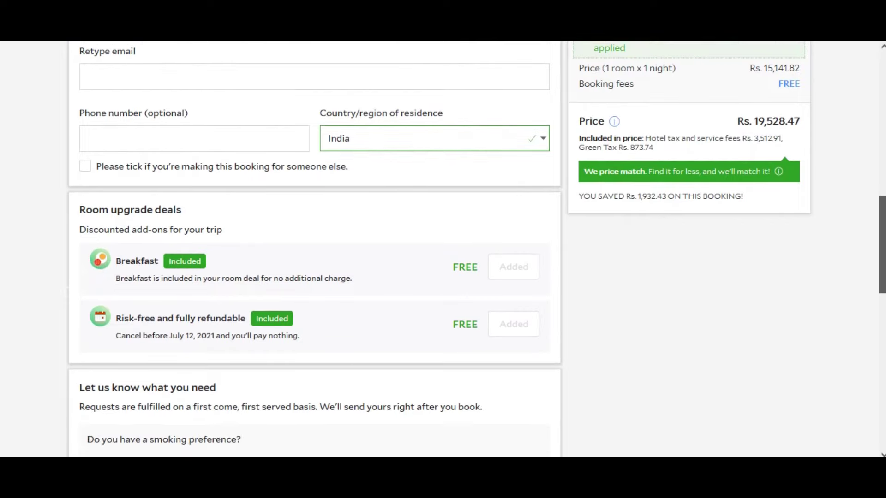
pyautogui.scroll(-1, 477, 249)
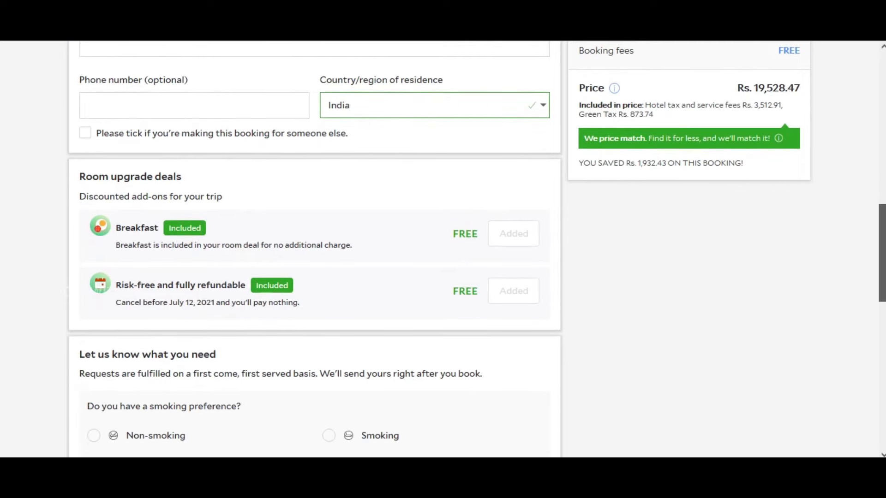
pyautogui.scroll(-1, 476, 249)
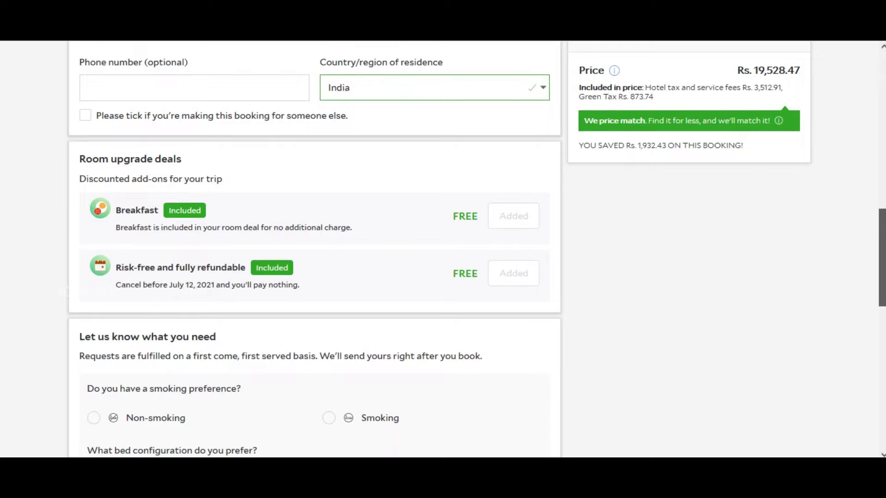
pyautogui.scroll(-3, 476, 249)
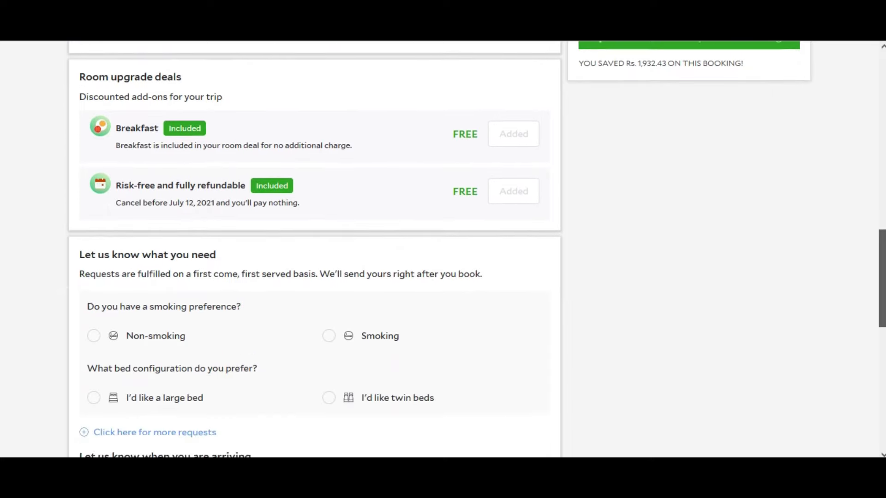
pyautogui.scroll(-5, 476, 249)
pyautogui.scroll(6, 477, 249)
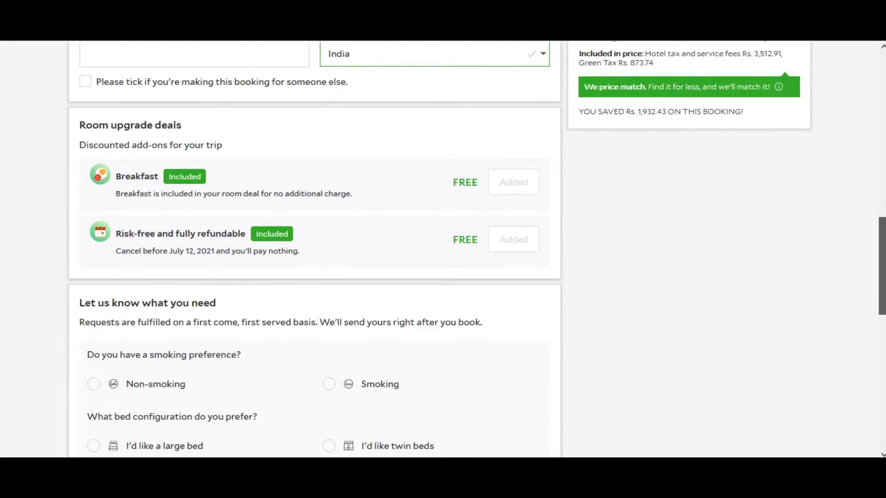
pyautogui.scroll(6, 476, 250)
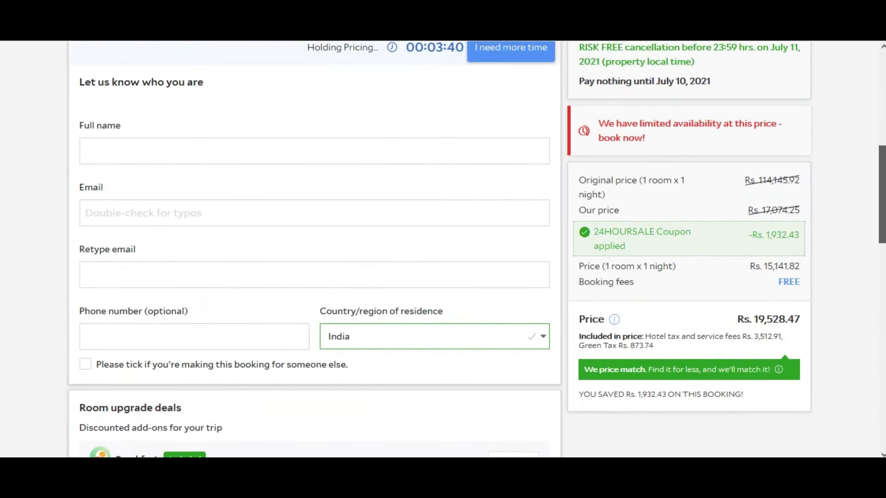
pyautogui.scroll(1, 476, 249)
# Check the arrival time choices, keeping "I don't know", and enter the additional note "we are honeymoon couple, require blah blah".
pyautogui.click(194, 298)
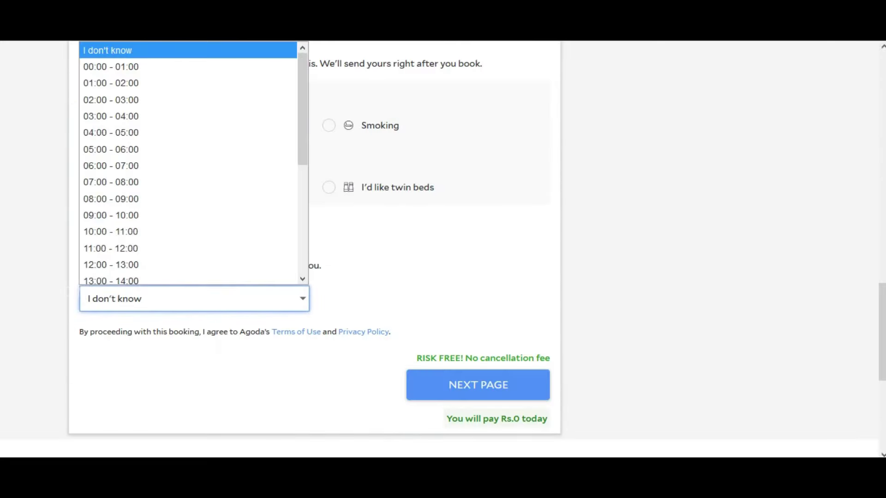
pyautogui.press('Escape')
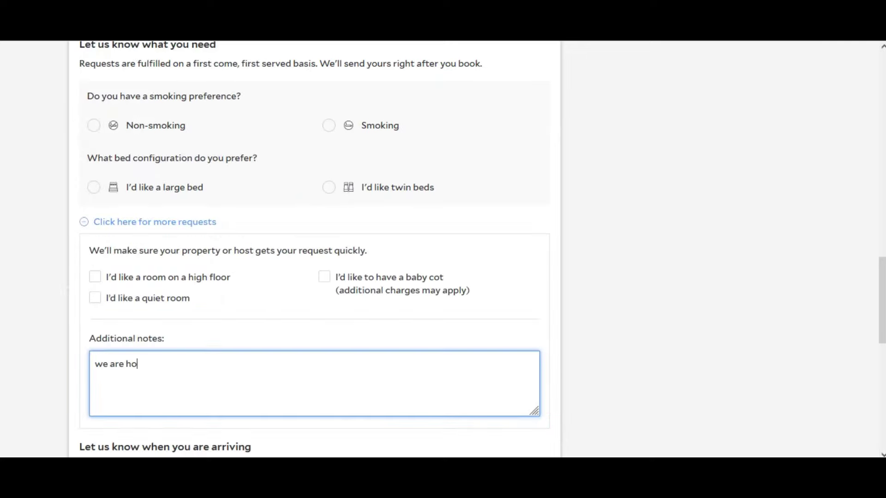
pyautogui.write('neymoon couple, re')
pyautogui.write('quire')
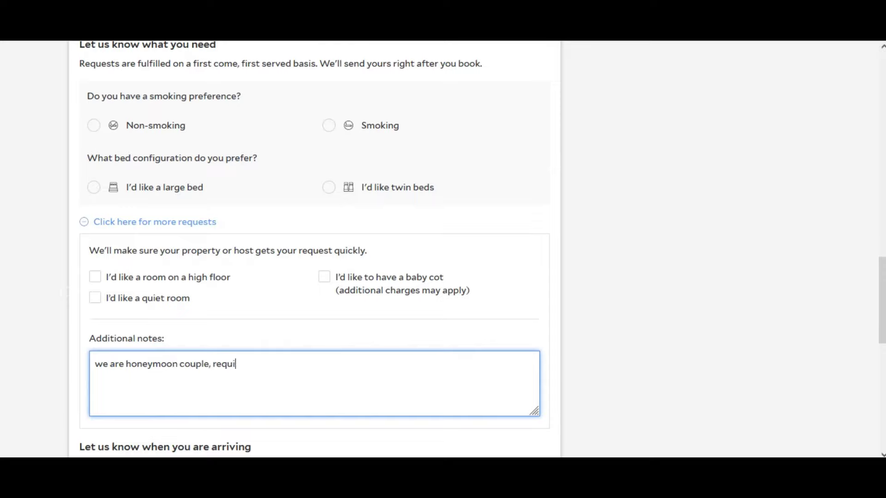
pyautogui.write(' blah blah')
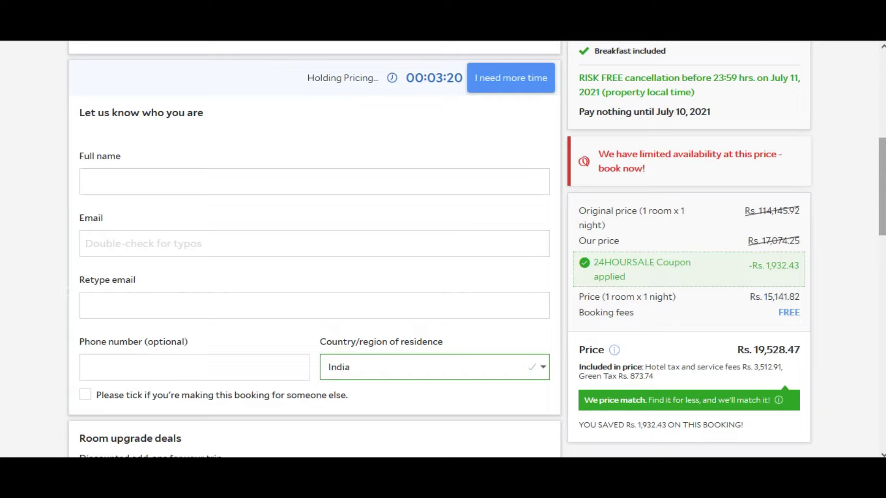
# Review the coupon discount, included taxes, price match offer and total price for the Beach Villa booking.
pyautogui.scroll(-1, 443, 249)
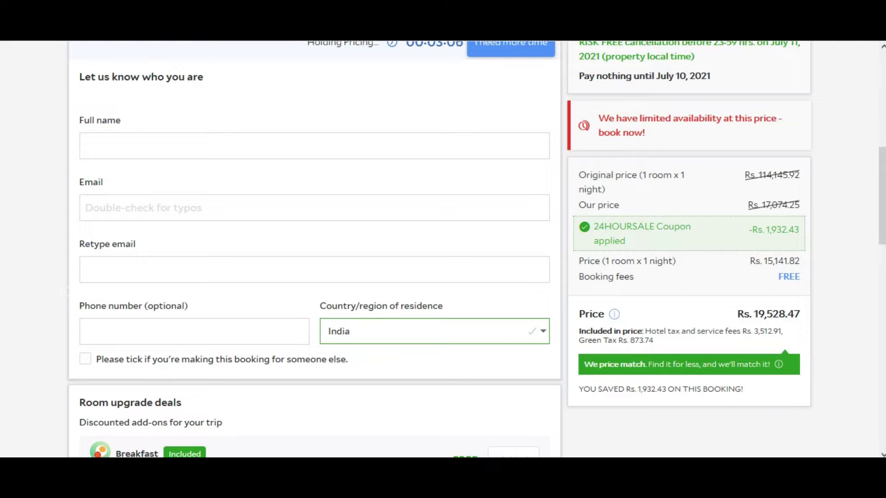
pyautogui.moveTo(779, 364)
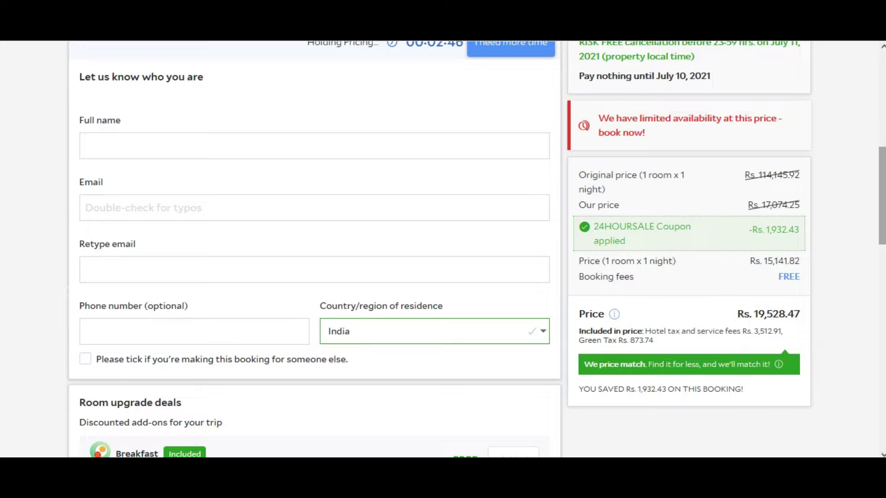
pyautogui.moveTo(882, 196); pyautogui.dragTo(881, 197)
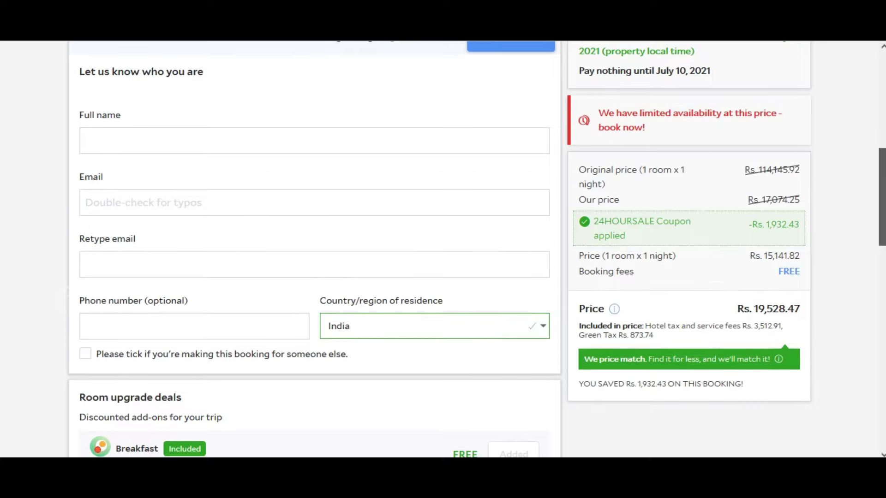
pyautogui.scroll(-2, 444, 250)
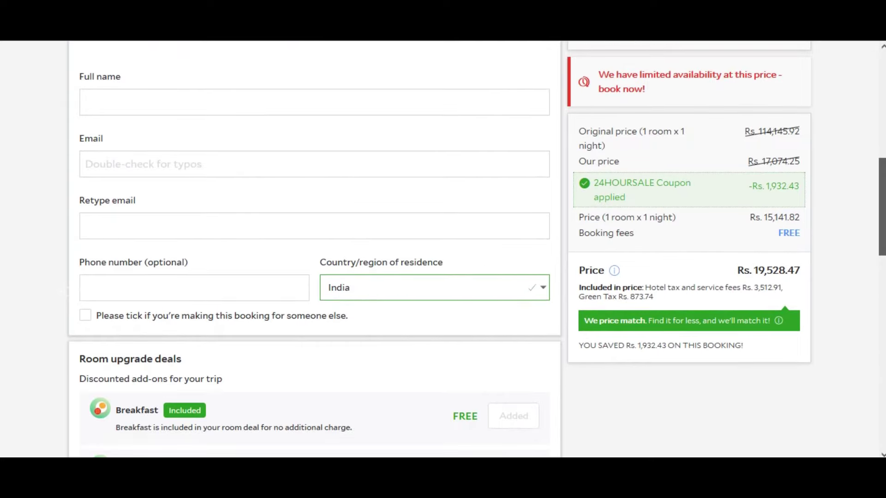
pyautogui.scroll(-1, 443, 250)
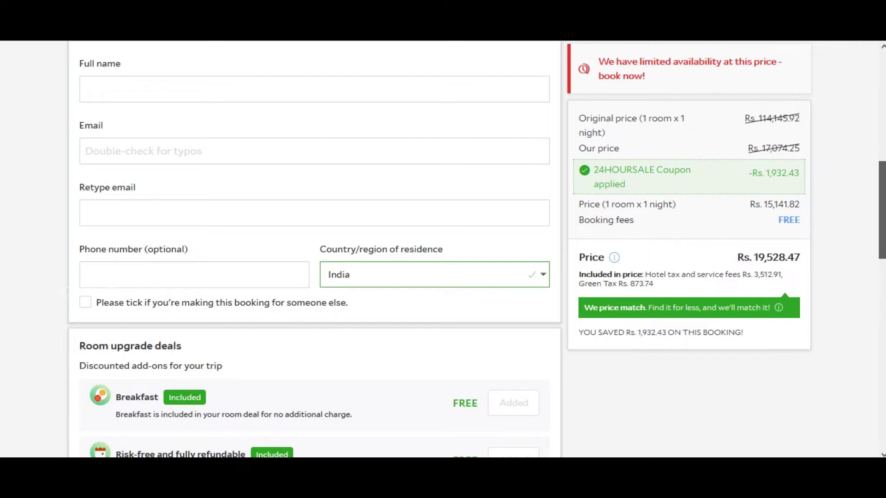
pyautogui.scroll(-1, 443, 250)
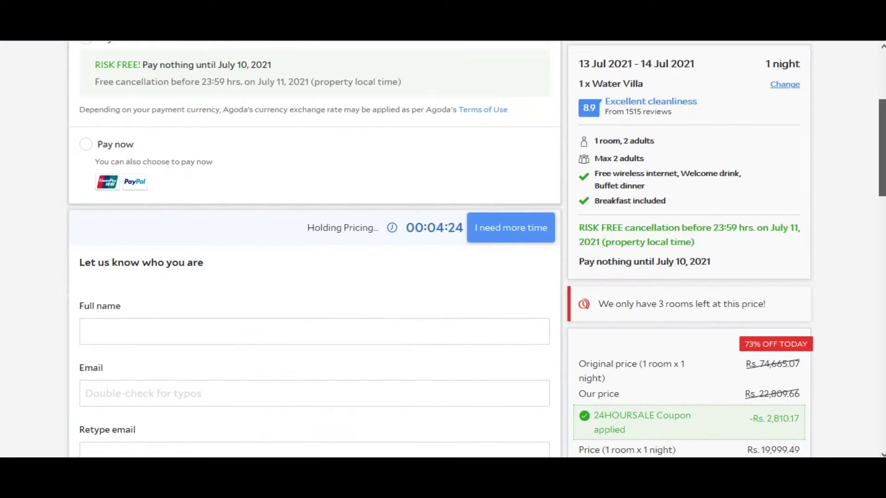
# Return to the resort's room deals and review another half-board deal's booking page, including its coupon, taxes and total price.
pyautogui.scroll(-1, 314, 249)
pyautogui.scroll(-2, 314, 249)
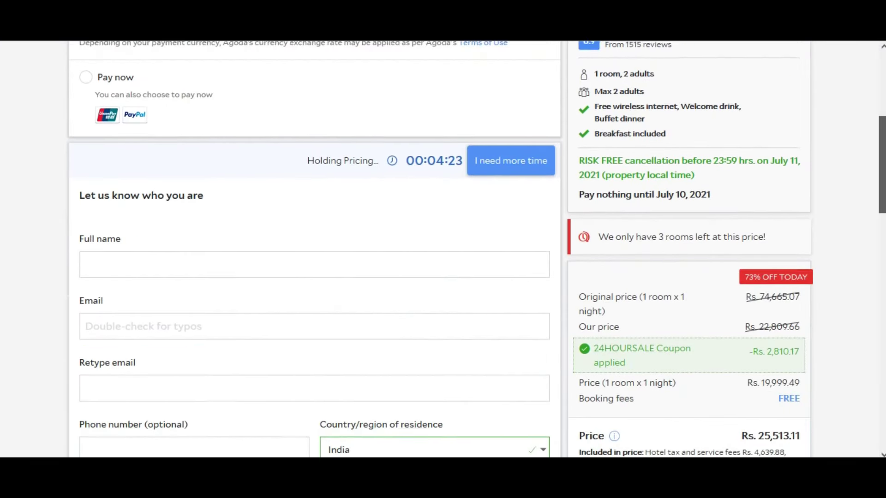
pyautogui.scroll(-1, 314, 249)
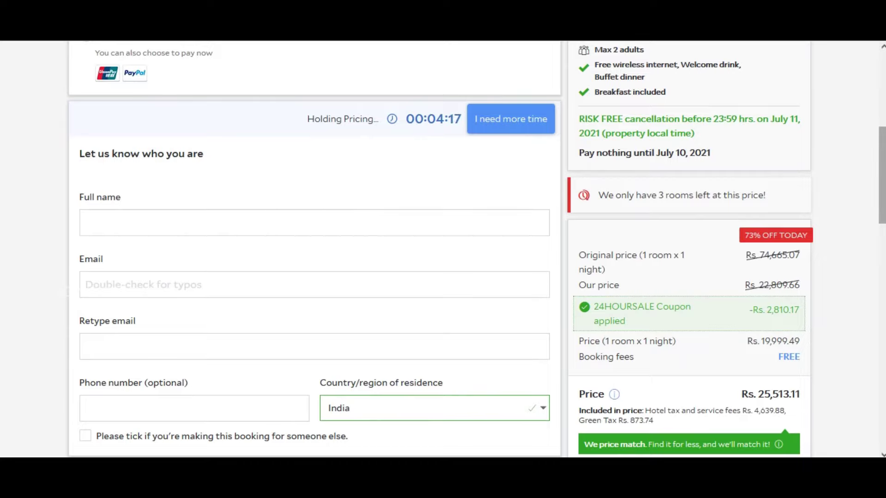
pyautogui.scroll(-1, 476, 249)
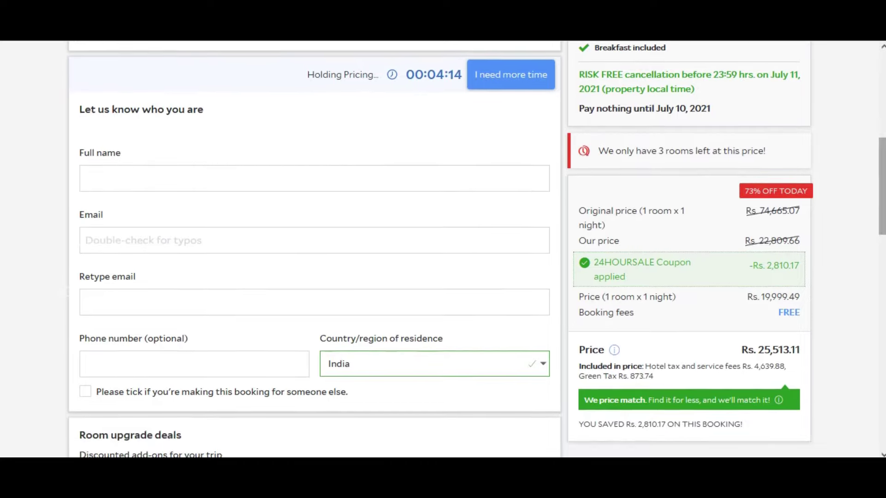
pyautogui.moveTo(614, 350)
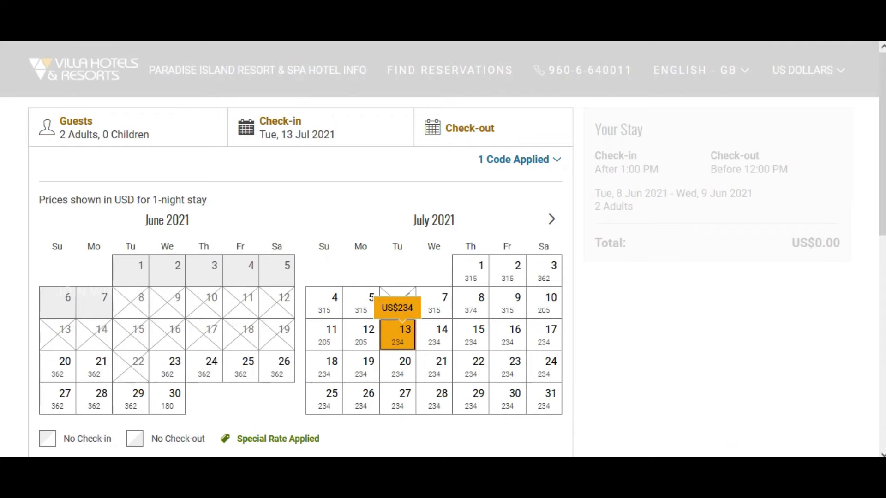
# Search Google for "dollar rate today" and review the Water Villa's taxes and total on the Villa Hotels & Resorts guest details page.
pyautogui.click(435, 333)
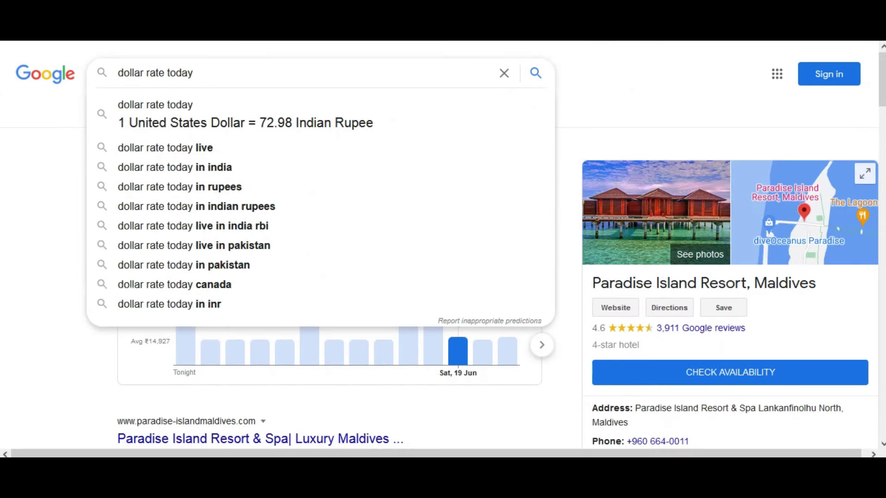
pyautogui.press('Down')
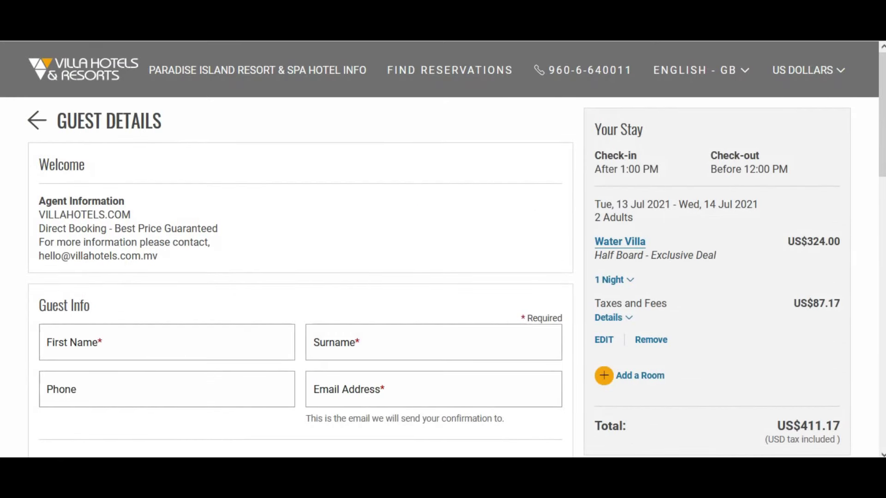
pyautogui.doubleClick(826, 303)
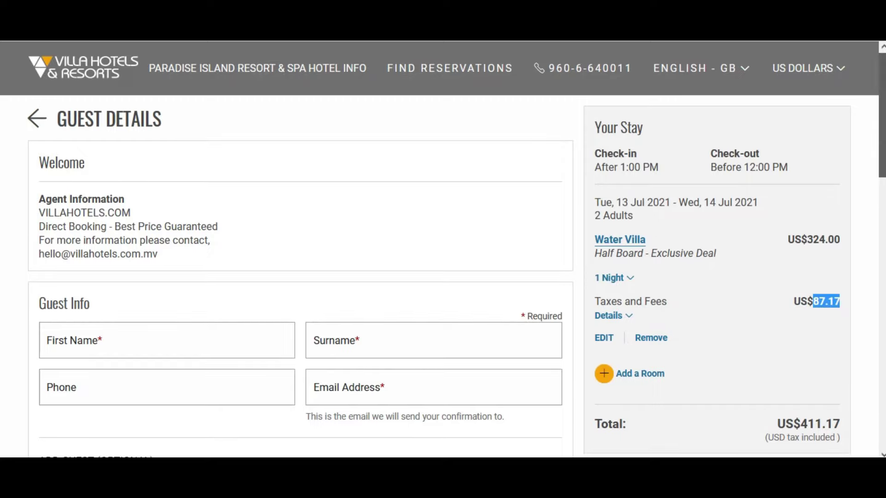
pyautogui.scroll(-3, 443, 250)
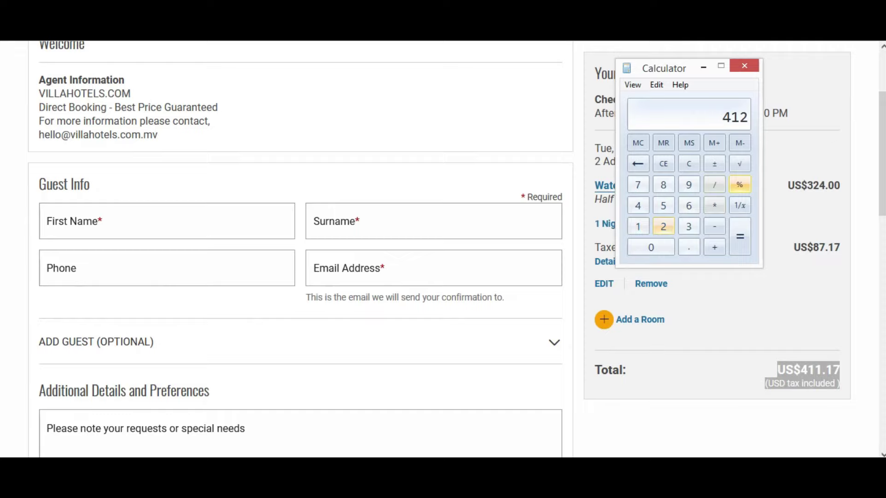
# Convert the Water Villa's total to rupees in Calculator by multiplying 412 by 73, and move Calculator clear of the stay summary.
pyautogui.write('*73')
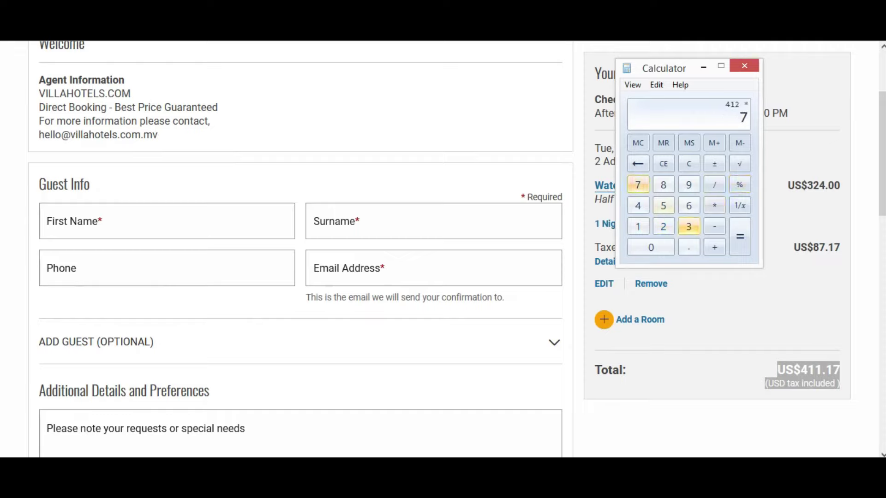
pyautogui.press('Return')
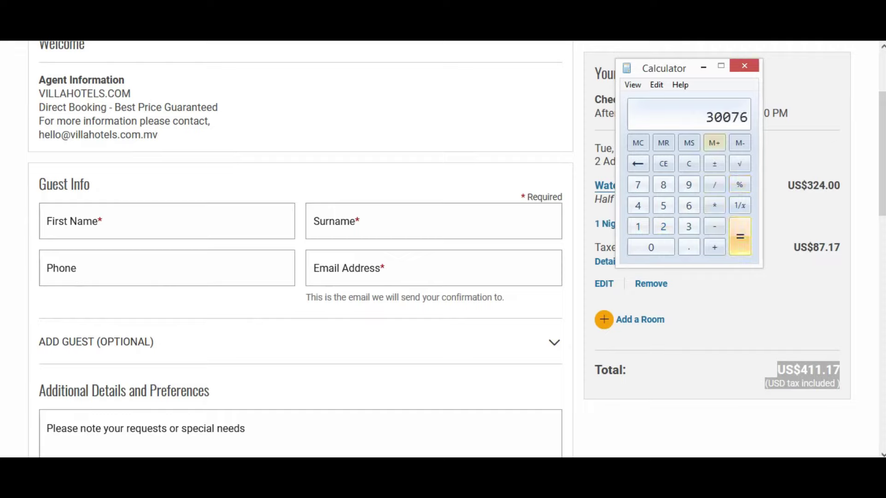
pyautogui.moveTo(669, 68); pyautogui.dragTo(293, 132)
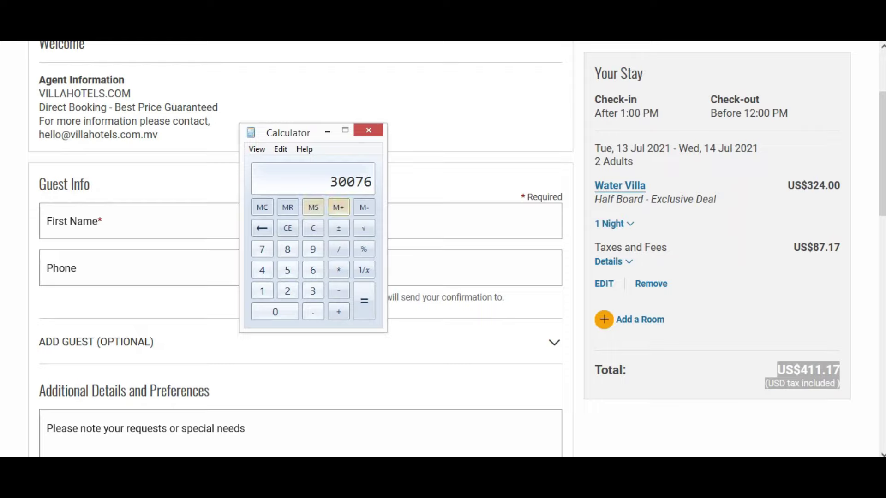
# Expand the Water Villa's taxes and fees details and examine the TGST, Green Tax and service charge in the stay summary.
pyautogui.click(609, 261)
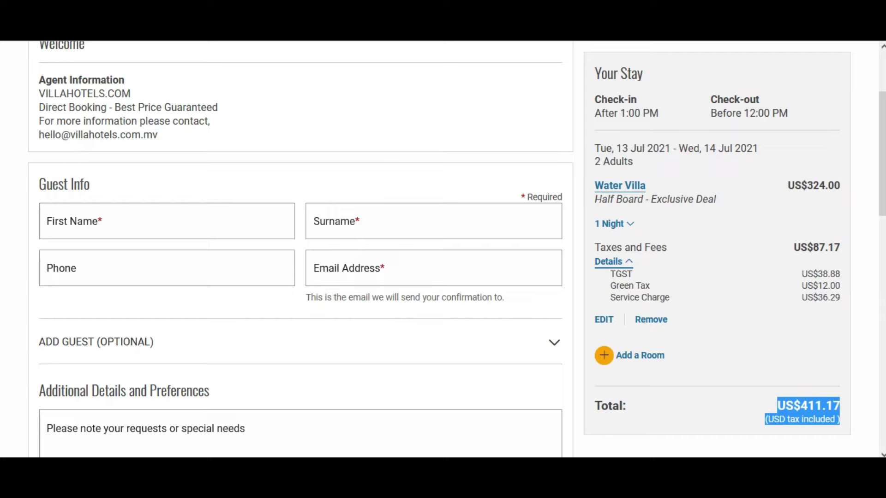
pyautogui.moveTo(611, 273); pyautogui.dragTo(595, 64)
pyautogui.click(619, 185)
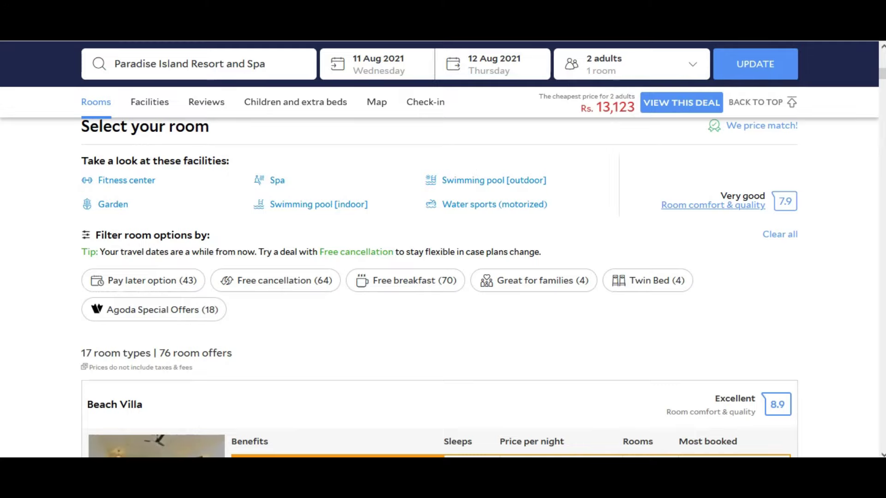
# Switch to Agoda and compare the Beach Villa deals for 11–12 August and 15–16 September 2021.
pyautogui.scroll(-5, 438, 286)
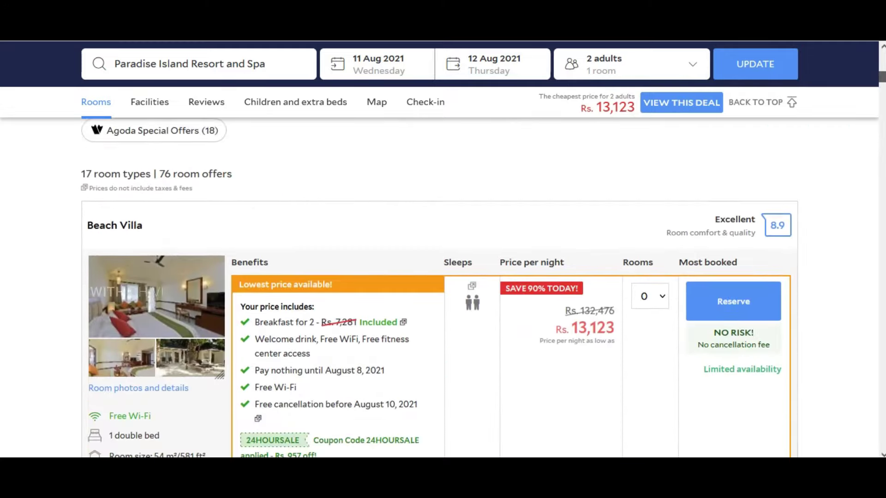
pyautogui.scroll(-2, 339, 180)
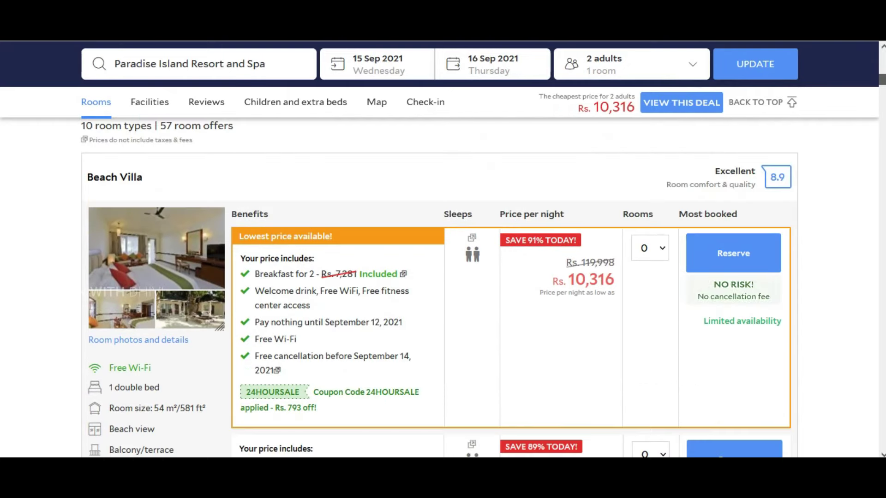
pyautogui.scroll(-2, 438, 286)
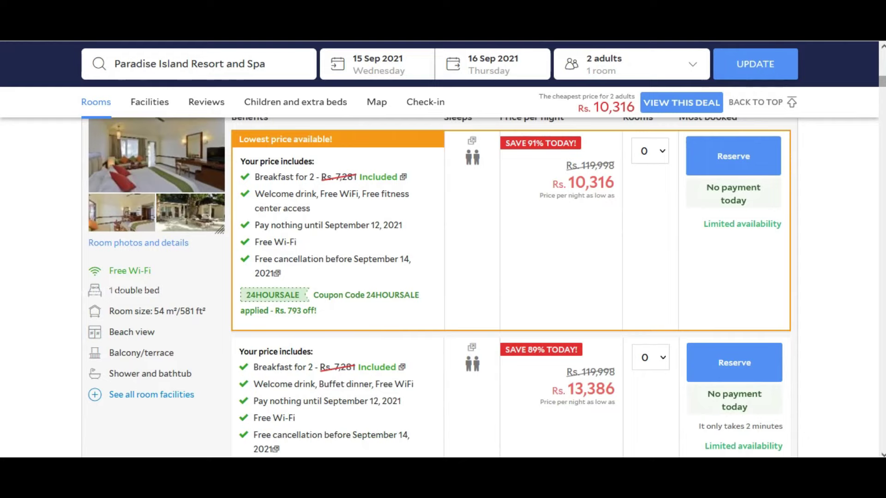
# Examine the Beach Villa's price breakdown for 15–16 September 2021 and the inclusions of its buffet dinner deal.
pyautogui.scroll(3, 439, 285)
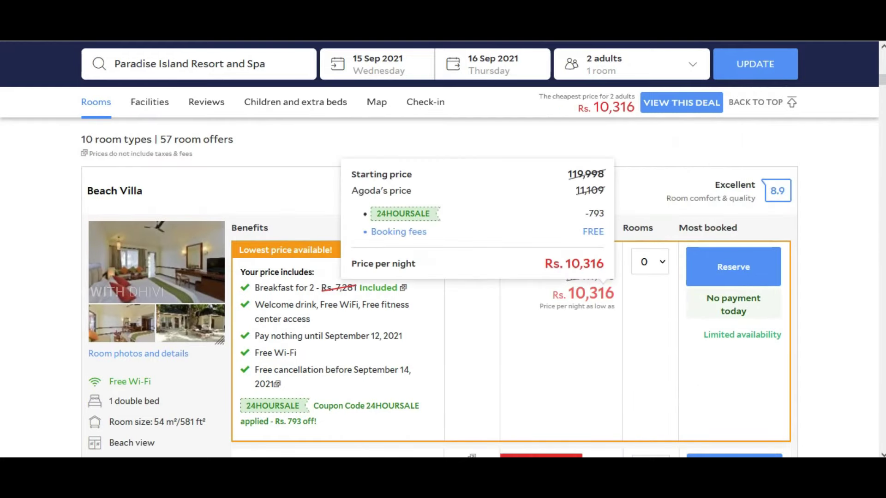
pyautogui.moveTo(590, 293)
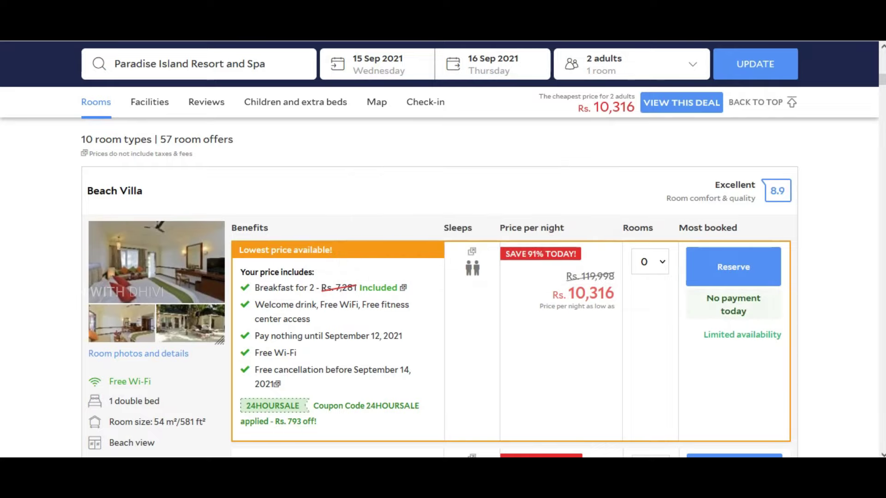
pyautogui.scroll(-5, 438, 286)
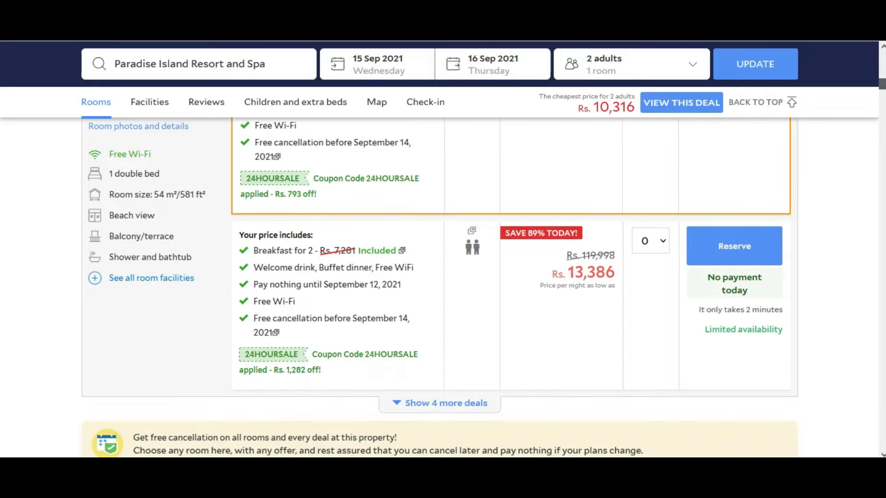
pyautogui.moveTo(253, 268); pyautogui.dragTo(402, 319)
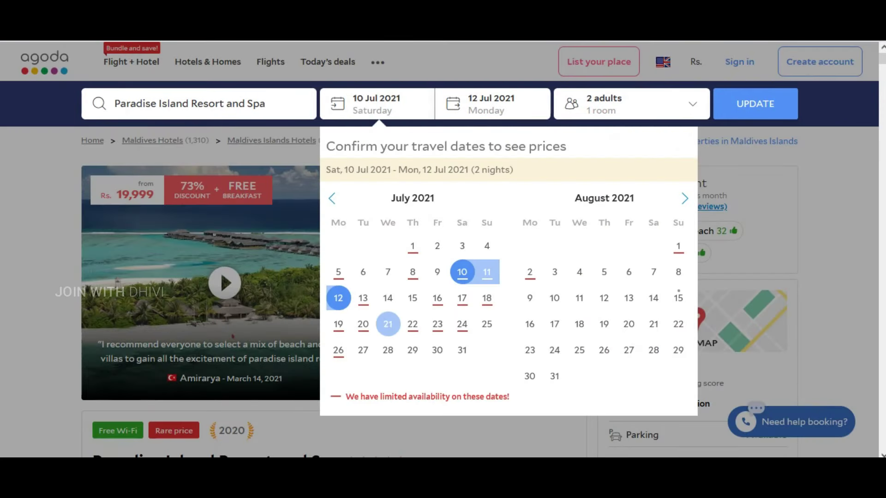
# Search Paradise Island Resort and Spa for 20–22 July 2021 with 2 adults in 1 room.
pyautogui.click(364, 324)
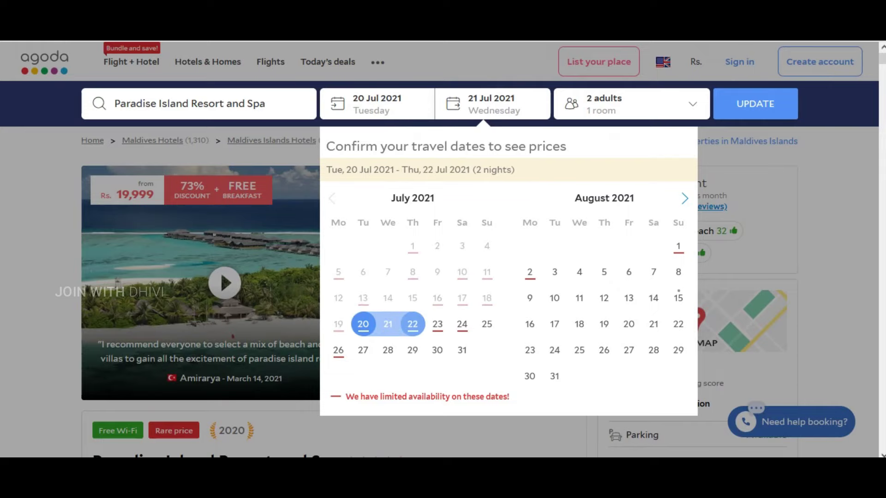
pyautogui.click(413, 324)
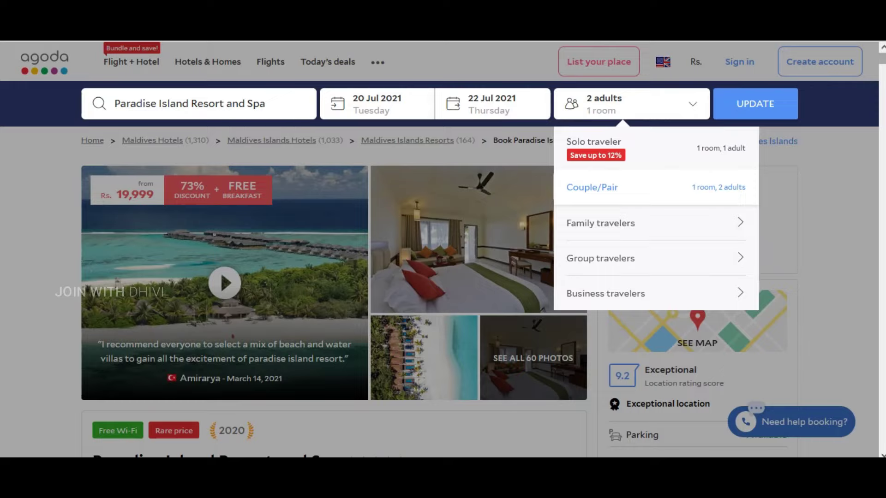
pyautogui.scroll(-7, 323, 278)
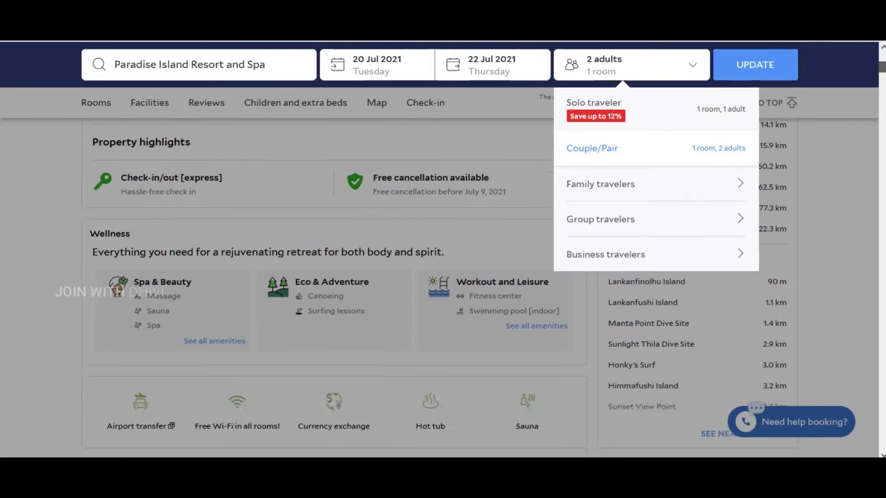
pyautogui.click(755, 64)
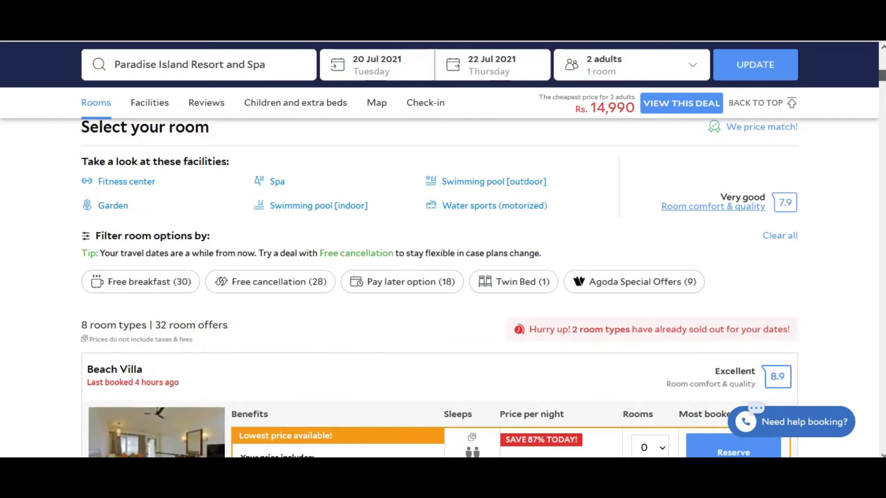
# Reserve one Beach Villa with breakfast and buffet dinner for 20–22 July 2021 and review its payment options.
pyautogui.scroll(-6, 440, 288)
pyautogui.scroll(2, 439, 288)
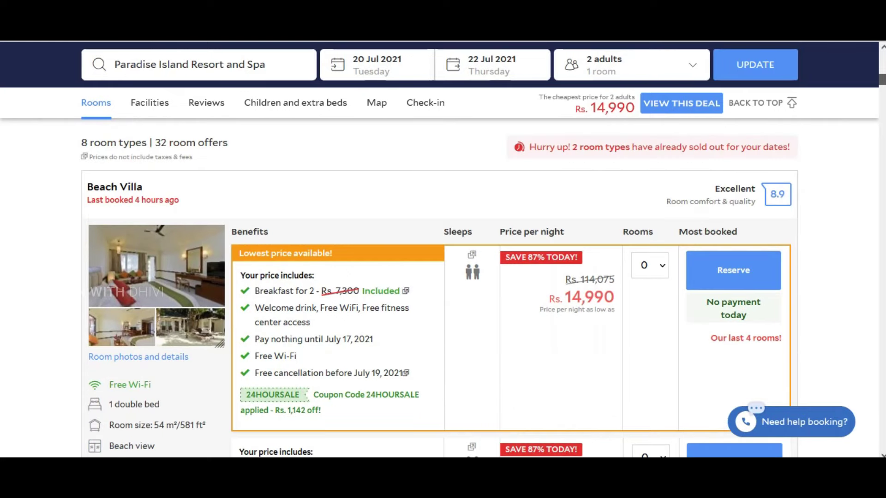
pyautogui.scroll(-2, 439, 286)
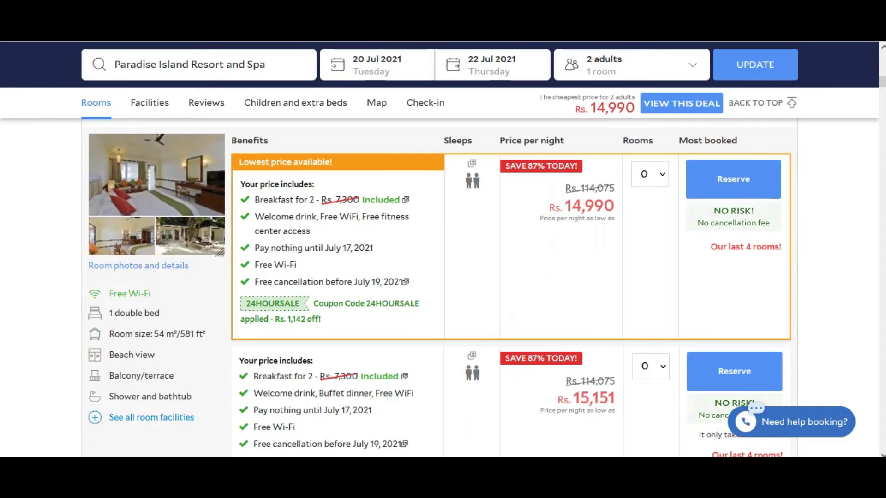
pyautogui.scroll(-3, 438, 286)
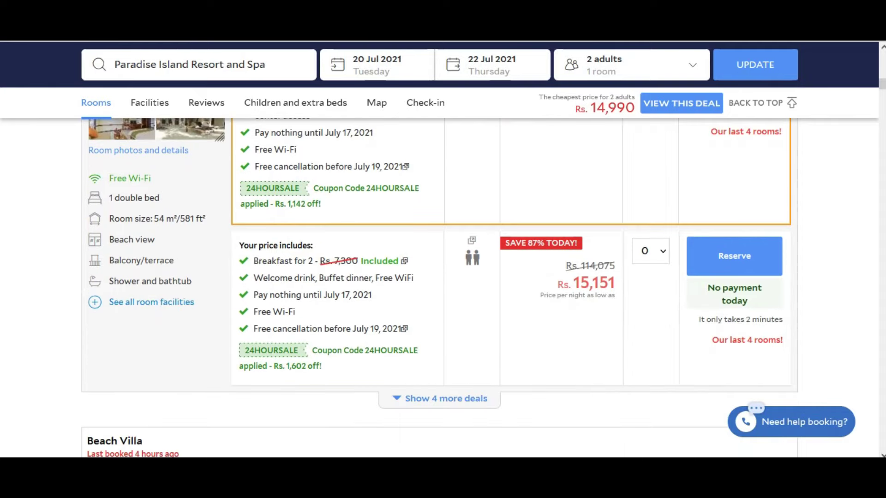
pyautogui.click(650, 251)
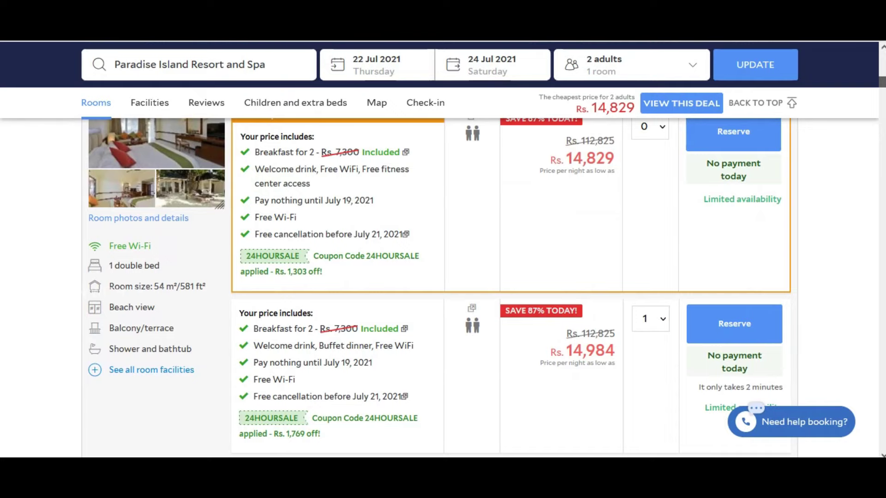
pyautogui.scroll(5, 438, 286)
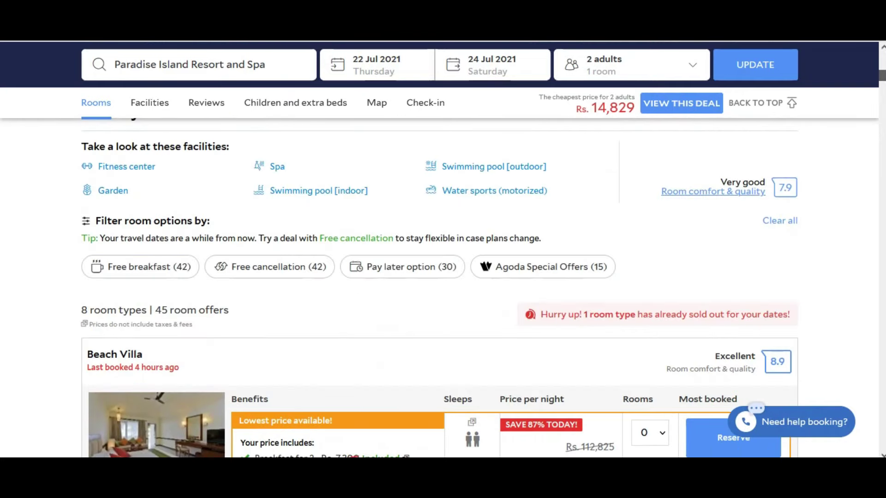
# Expand the additional deals of both Beach Villa listings for 22–24 July 2021 and compare their prices and meal plans.
pyautogui.scroll(-10, 438, 286)
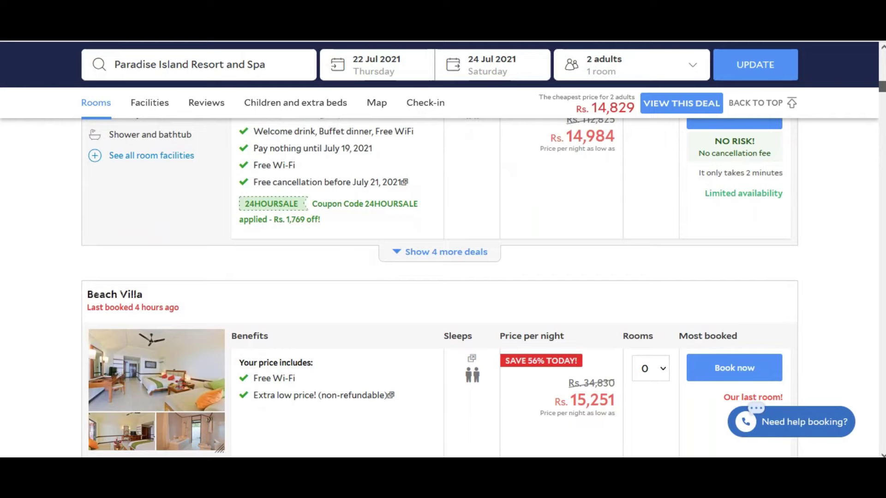
pyautogui.click(439, 252)
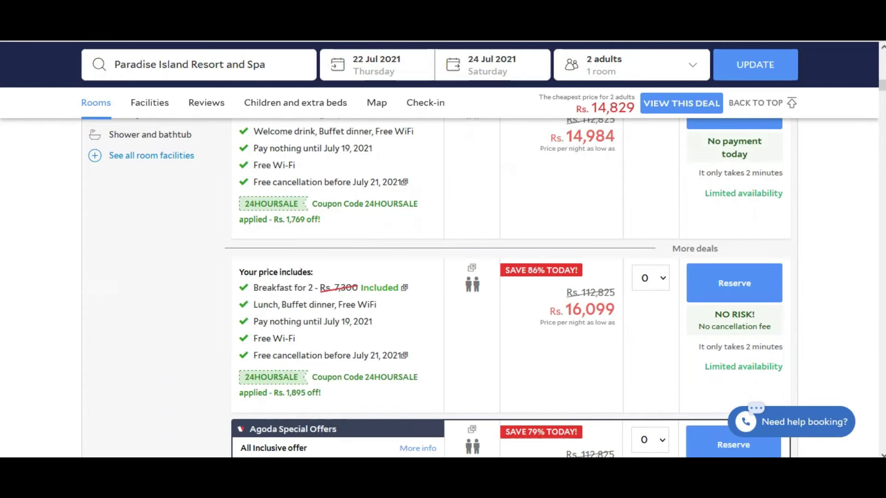
pyautogui.scroll(-10, 507, 286)
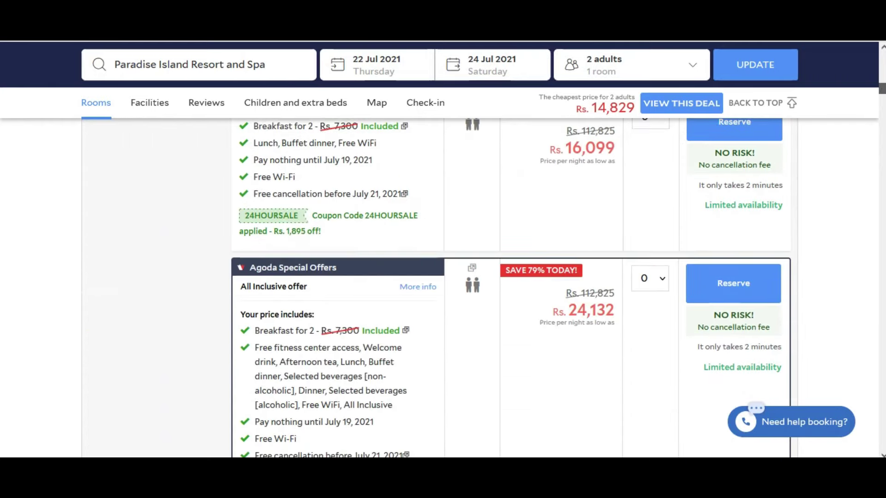
pyautogui.scroll(-10, 507, 286)
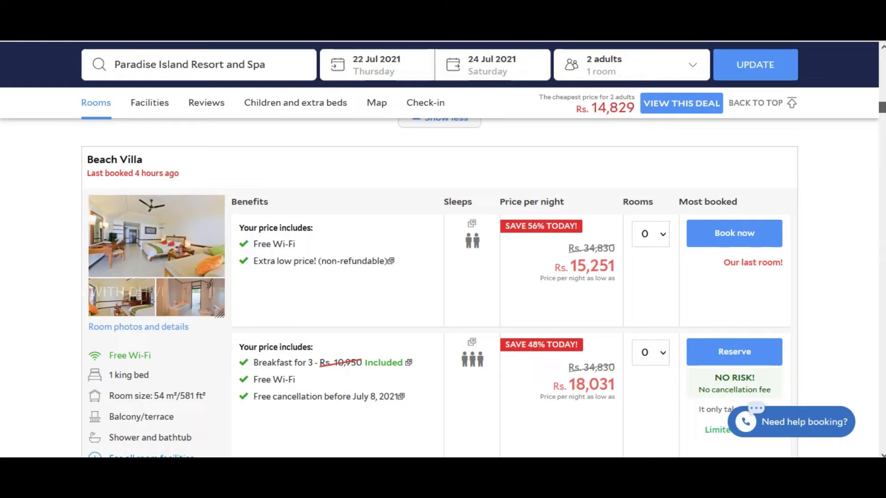
pyautogui.scroll(-4, 440, 286)
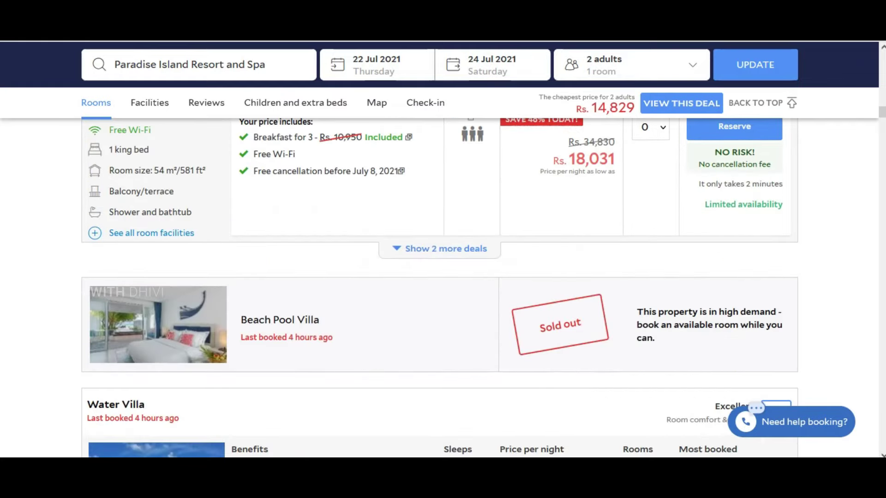
pyautogui.click(447, 248)
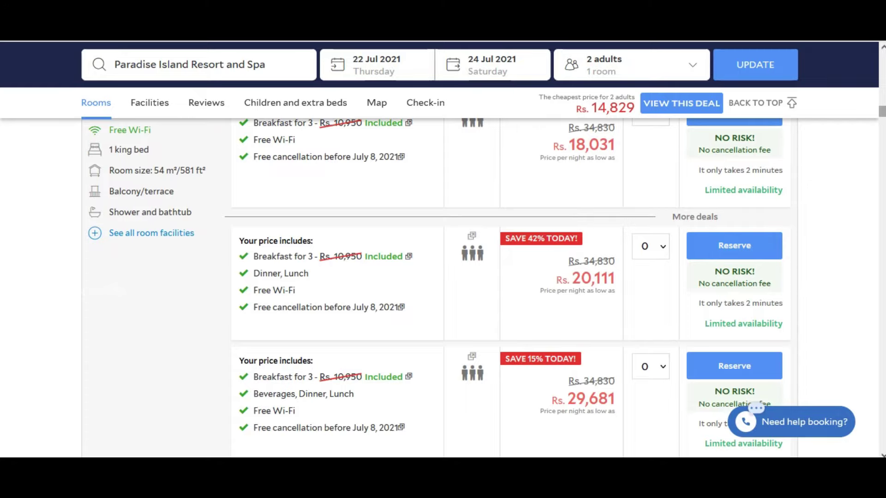
# Recheck the Beach Villa's All Inclusive, lunch and buffet dinner offers for 22–24 July 2021, including their payment and cancellation terms.
pyautogui.scroll(10, 443, 285)
pyautogui.scroll(6, 443, 286)
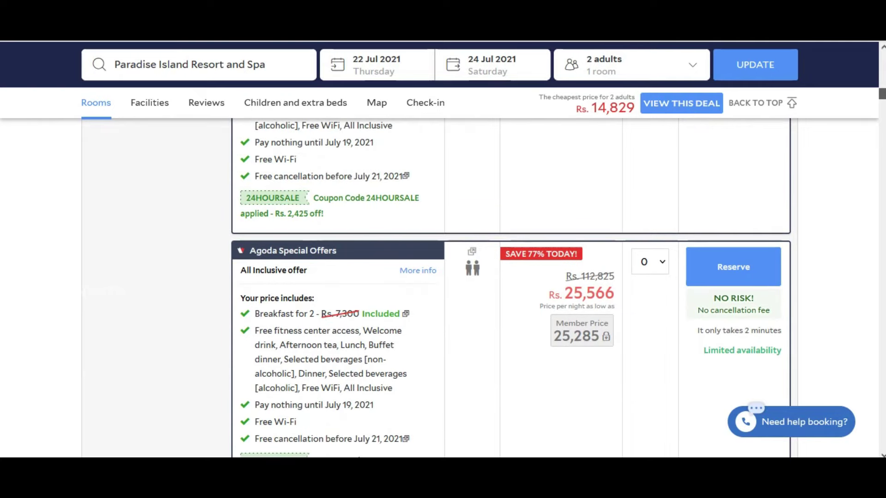
pyautogui.scroll(4, 443, 286)
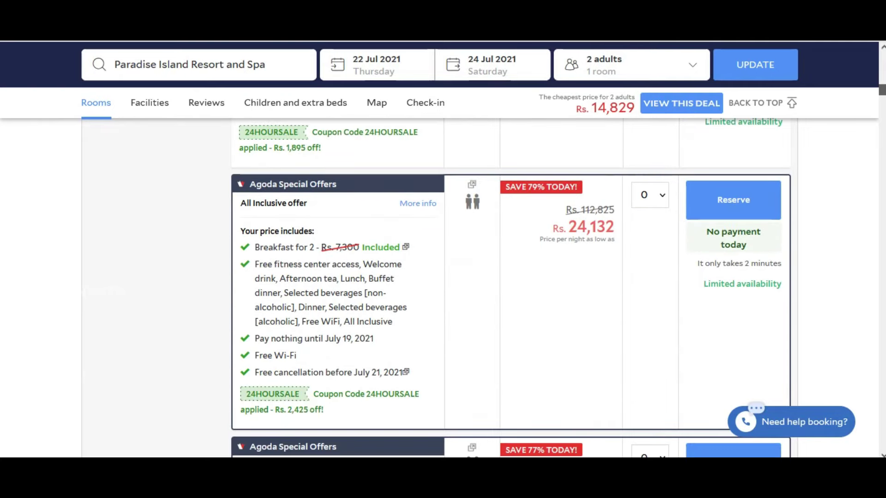
pyautogui.scroll(5, 443, 286)
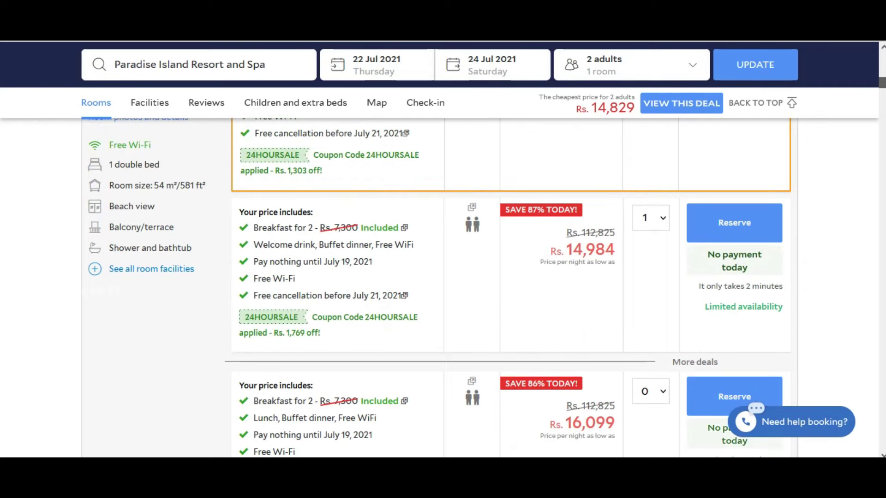
pyautogui.scroll(1, 443, 286)
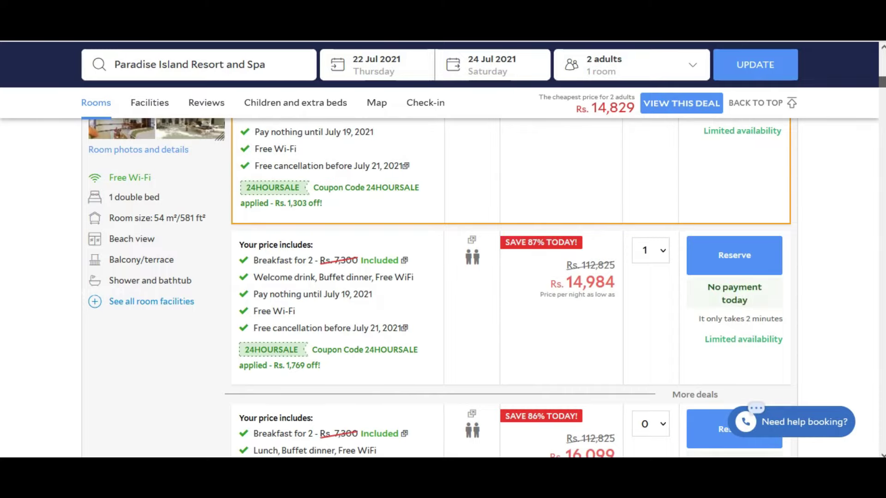
pyautogui.scroll(-2, 443, 286)
pyautogui.scroll(-2, 443, 286)
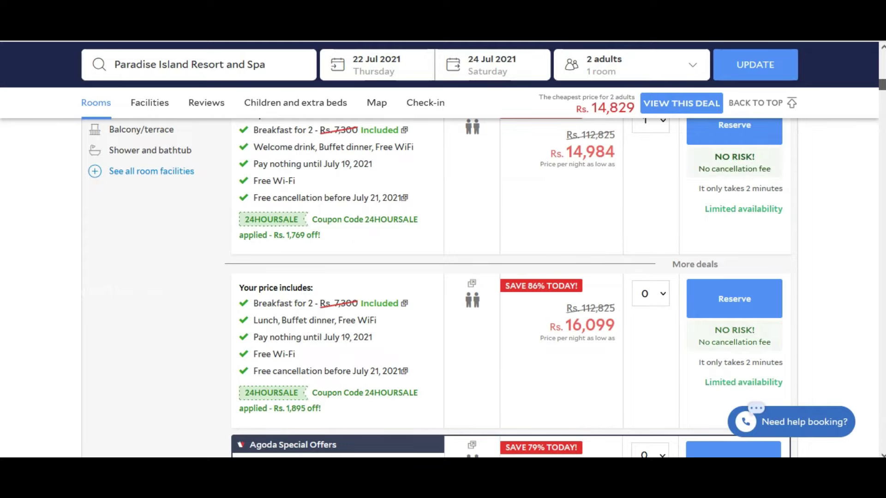
# Compare prices of the Water Villa, Deluxe Pool Bungalow, Deluxe Beach Pool Villa and Haven Villa with Jaccuzi for 22–24 July 2021.
pyautogui.scroll(-15, 443, 285)
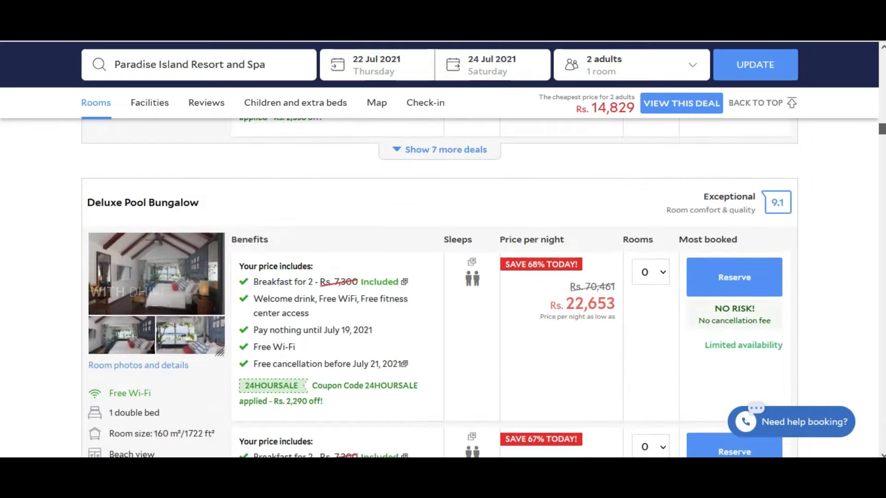
pyautogui.scroll(1, 442, 286)
pyautogui.scroll(-4, 444, 286)
pyautogui.scroll(-5, 443, 286)
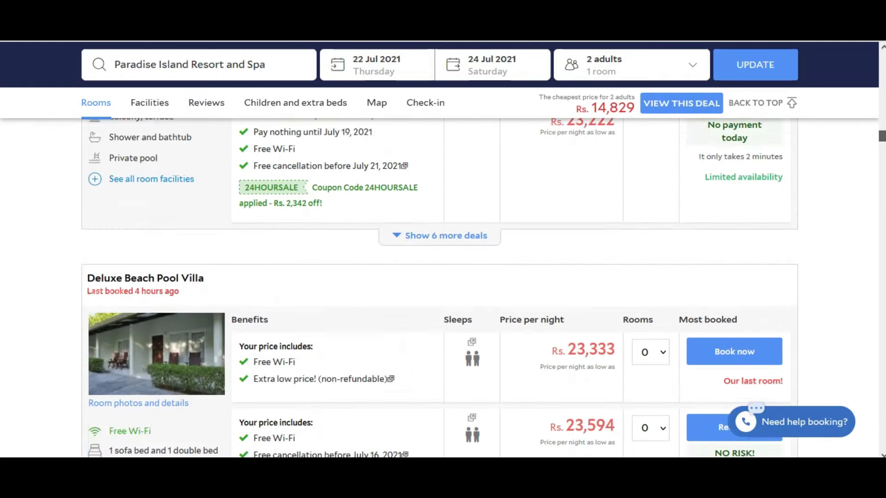
pyautogui.scroll(-12, 443, 286)
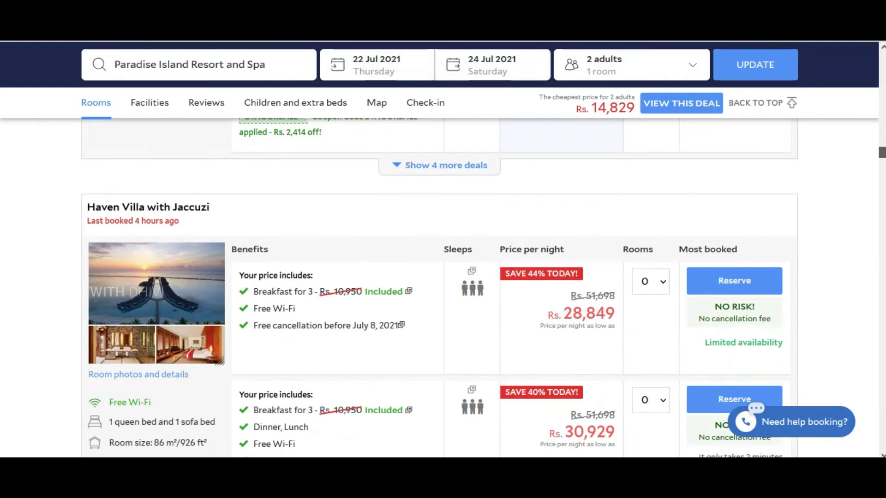
pyautogui.scroll(-10, 443, 286)
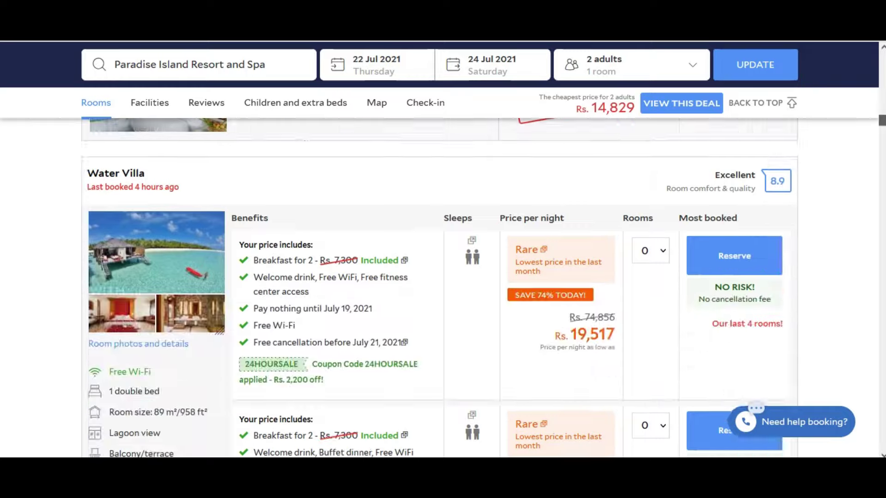
pyautogui.scroll(-1, 443, 285)
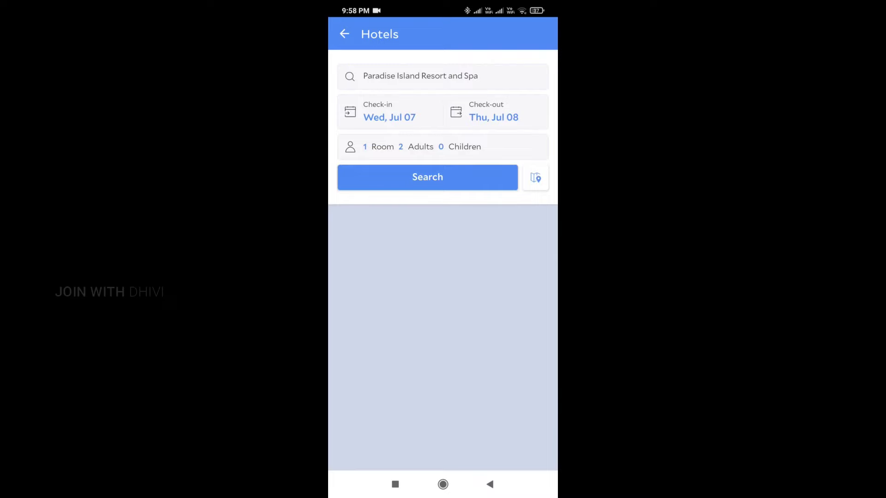
# Switch to the Agoda mobile app, review the Paradise Island Resort and Spa page and open its available rooms.
pyautogui.click(427, 176)
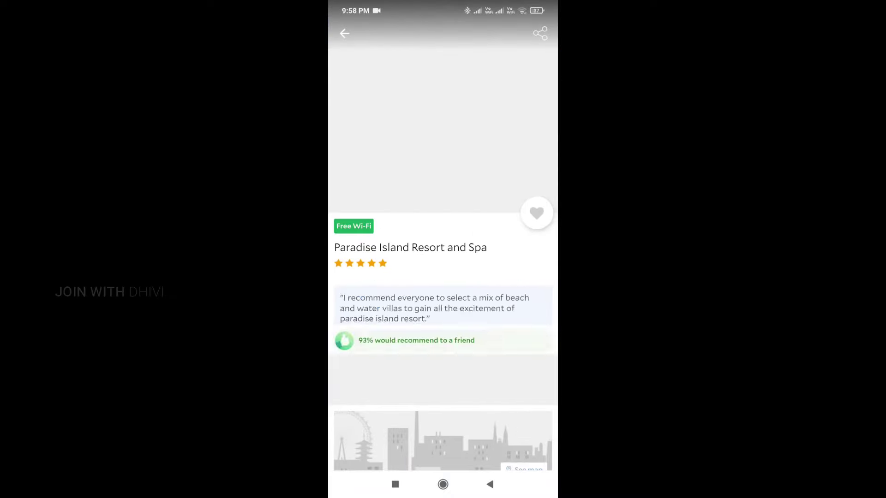
pyautogui.scroll(-3, 442, 277)
pyautogui.scroll(-5, 443, 231)
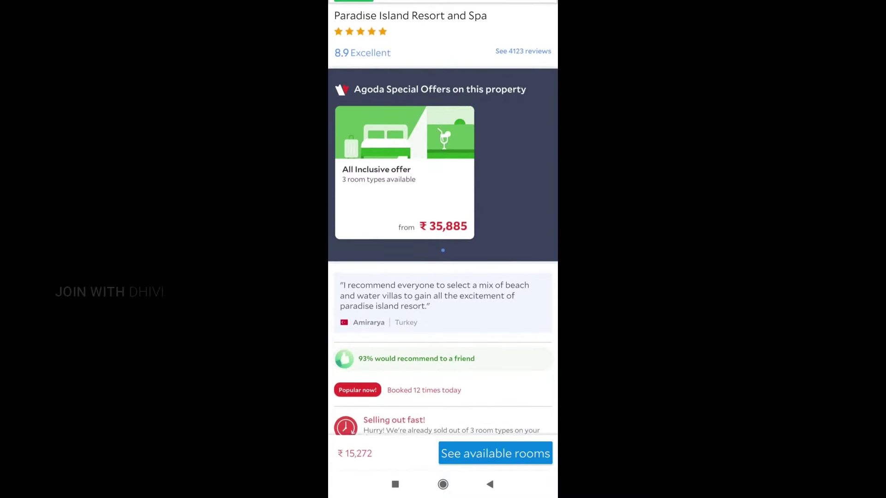
pyautogui.scroll(-4, 444, 230)
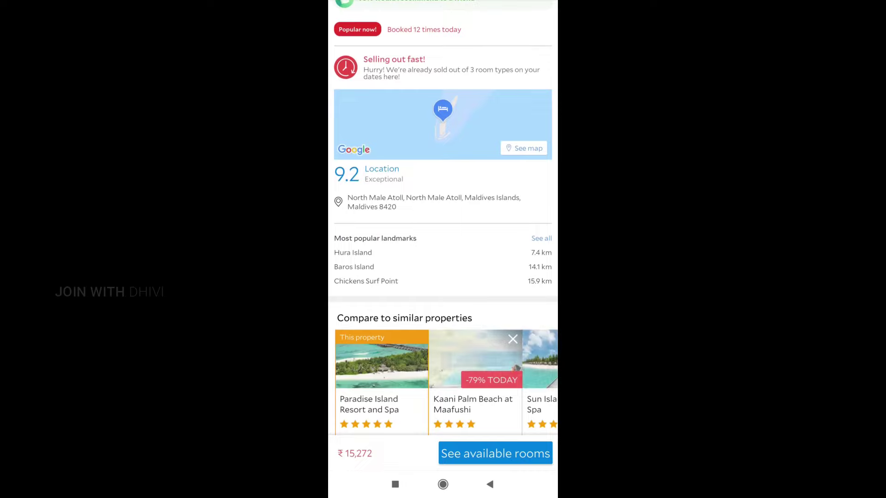
pyautogui.click(495, 453)
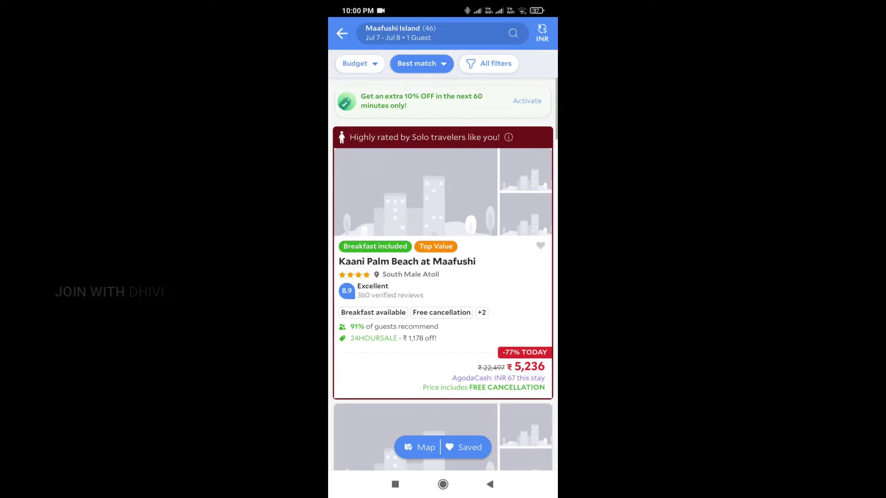
# Browse the Maafushi Island hotels for 7–8 July with 1 guest and compare their prices and cancellation offers.
pyautogui.scroll(-3, 443, 278)
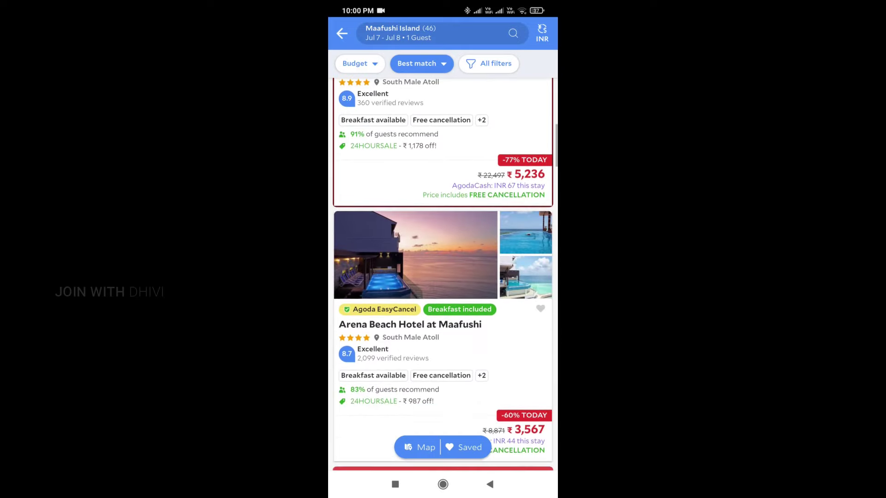
pyautogui.scroll(-1, 443, 275)
pyautogui.scroll(2, 443, 274)
pyautogui.scroll(-1, 443, 275)
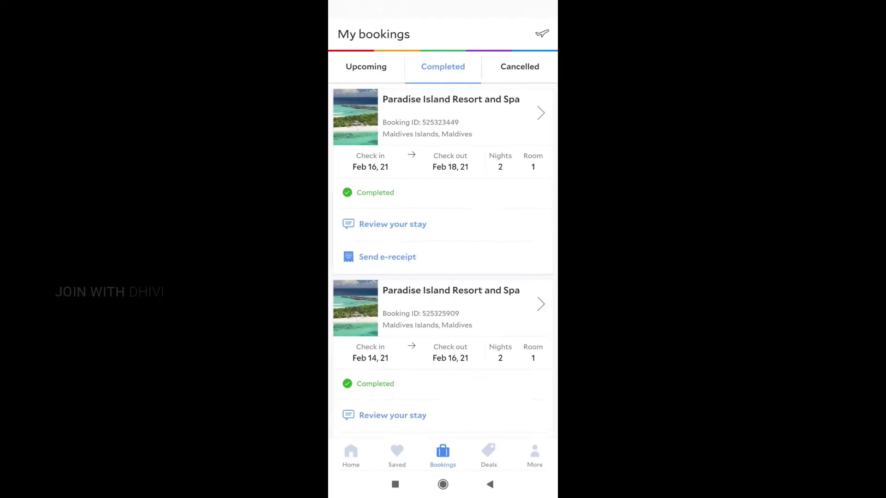
# Show the cancelled stays in My bookings.
pyautogui.click(520, 67)
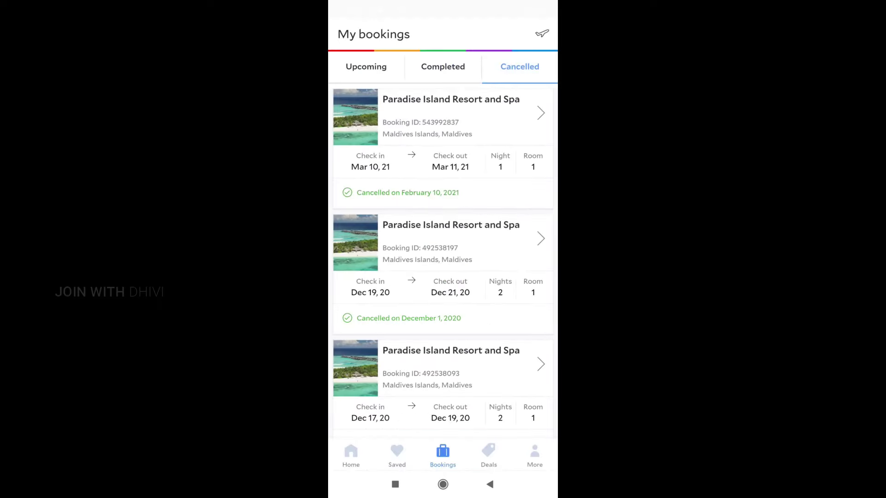
# Browse the cancelled Paradise Island Resort and Spa bookings, loading more entries to review their stay and cancellation dates.
pyautogui.scroll(-1, 443, 248)
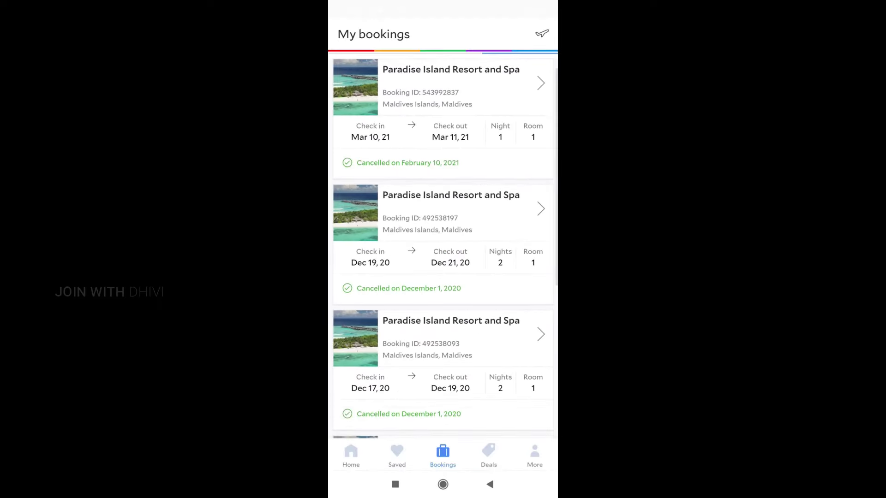
pyautogui.scroll(-5, 443, 248)
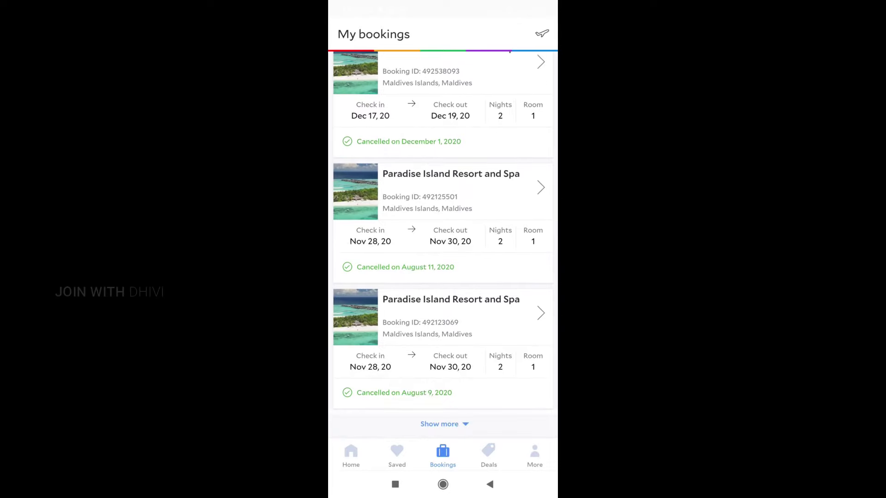
pyautogui.click(443, 425)
pyautogui.scroll(-8, 443, 248)
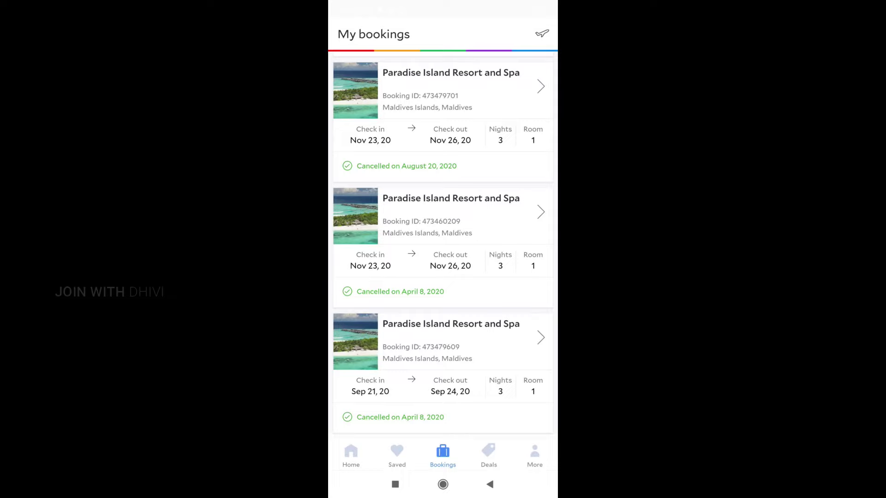
pyautogui.scroll(3, 444, 248)
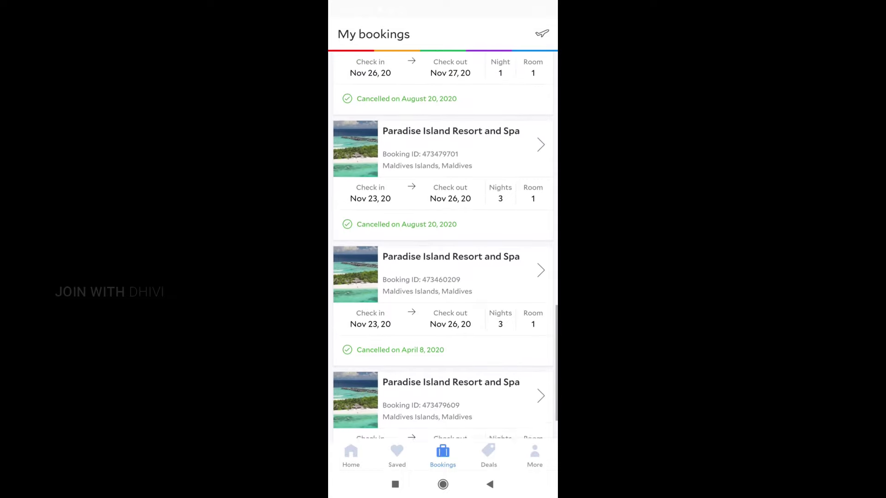
pyautogui.scroll(5, 444, 247)
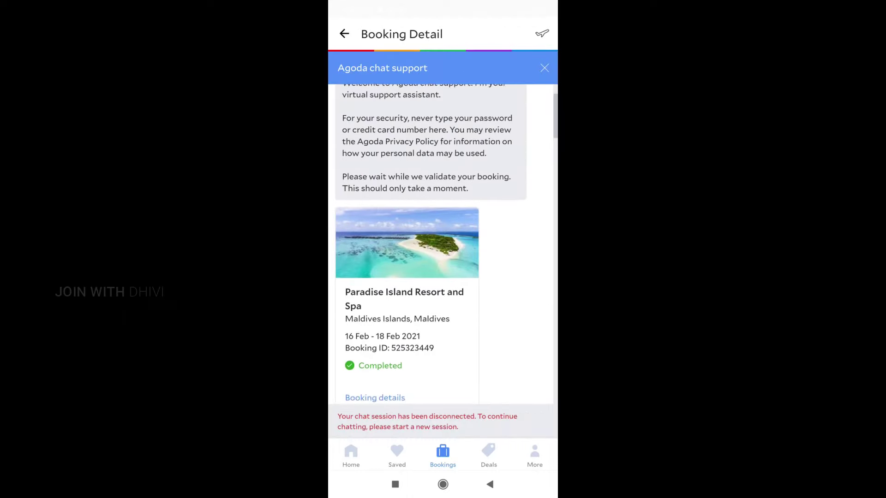
pyautogui.scroll(1, 443, 244)
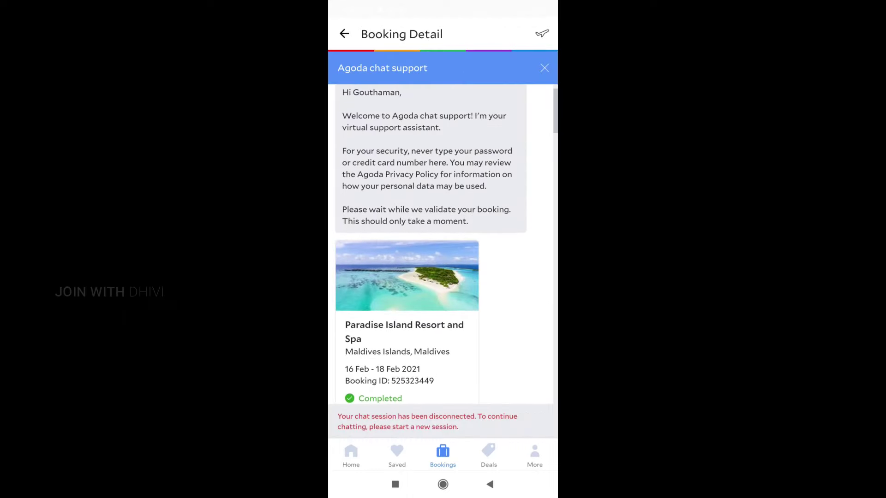
# Read through the Agoda chat support conversation for the 16–18 Feb 2021 stay at Paradise Island Resort and Spa.
pyautogui.scroll(1, 443, 245)
pyautogui.scroll(-4, 444, 244)
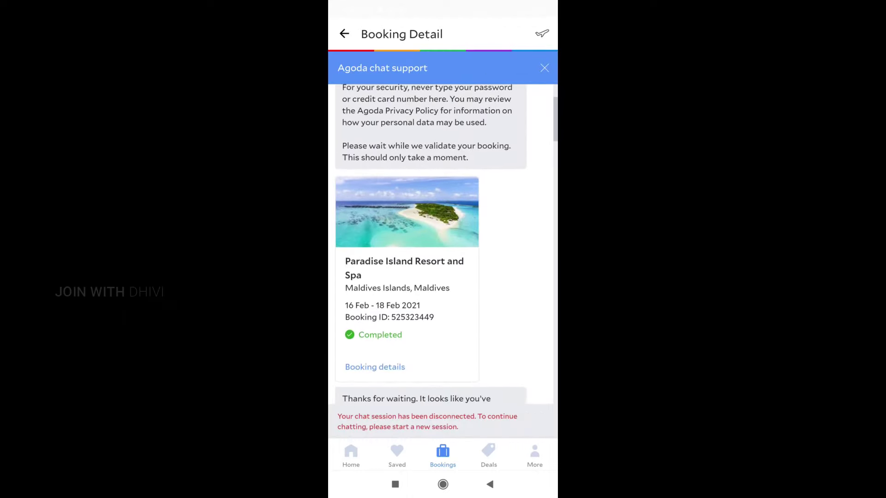
pyautogui.scroll(-5, 444, 244)
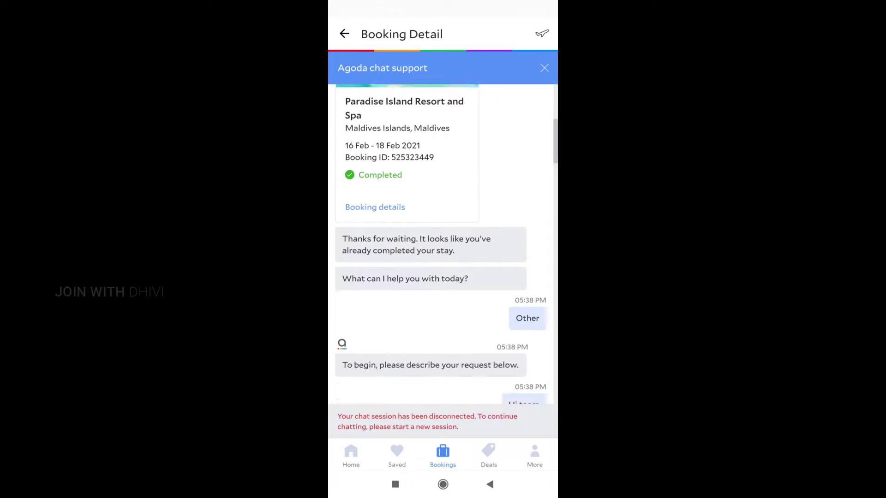
pyautogui.scroll(-2, 443, 244)
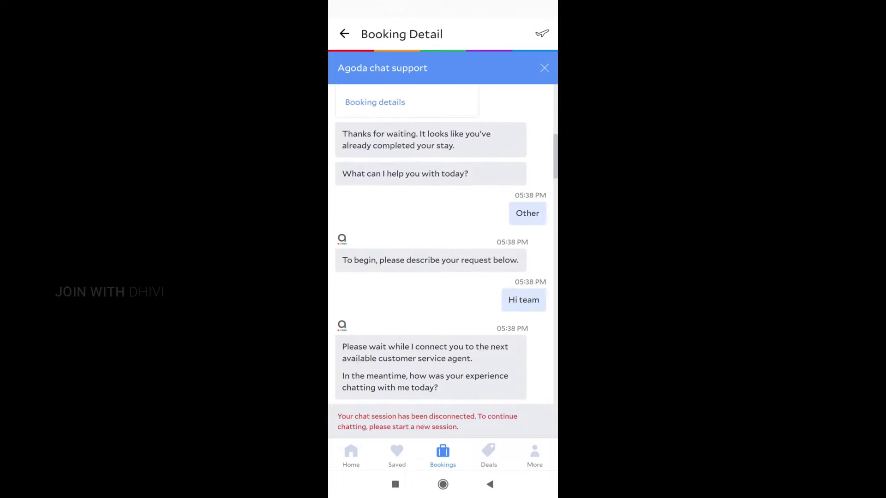